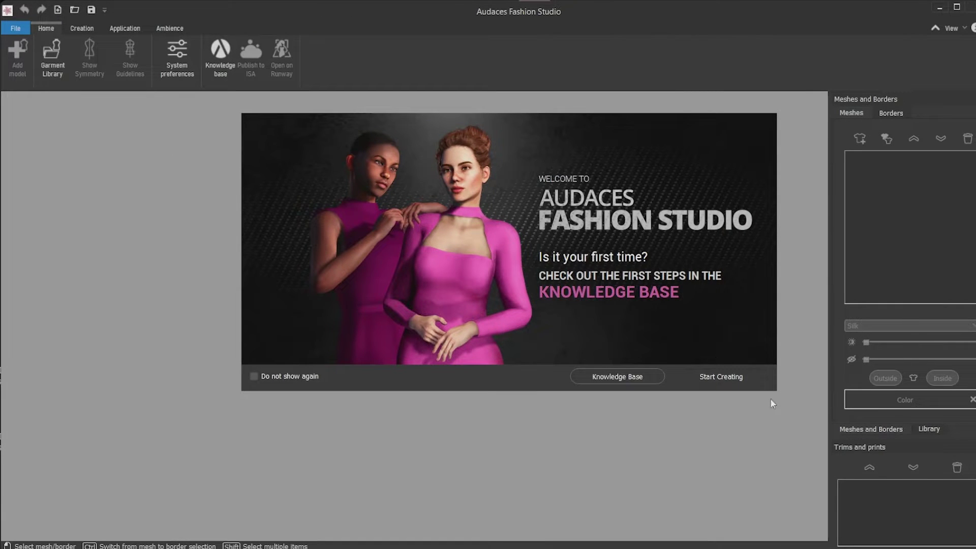
# Start a new document on the Female Flat 2022 body model.
pyautogui.click(721, 377)
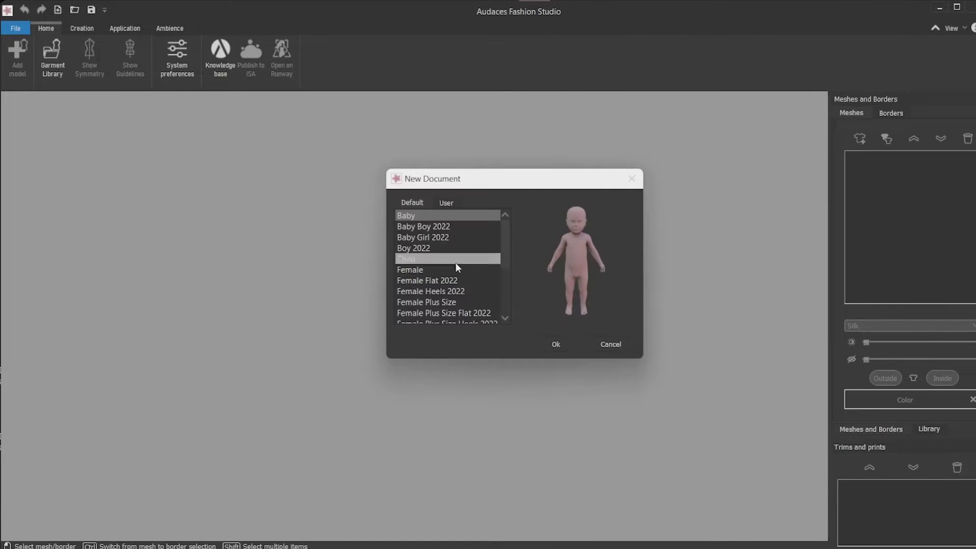
pyautogui.scroll(-1, 457, 300)
pyautogui.click(457, 249)
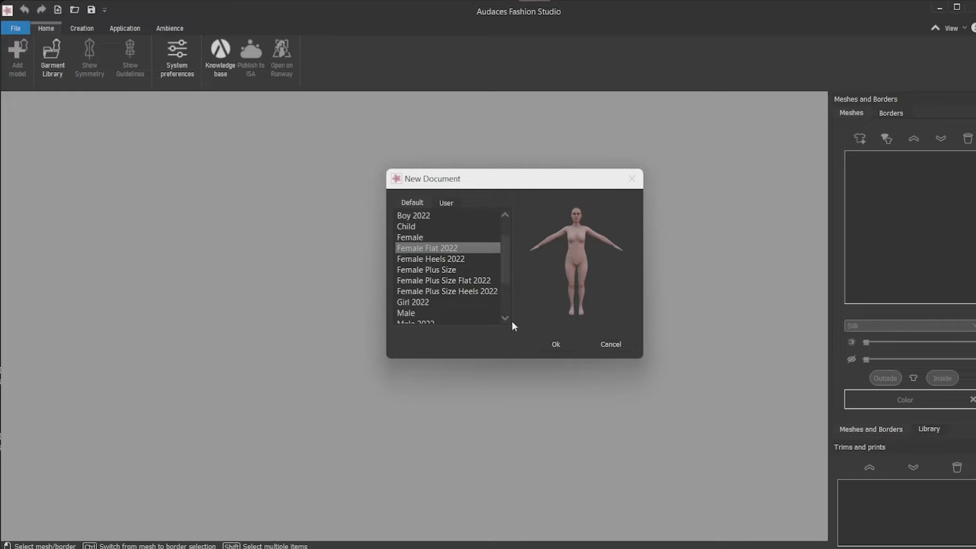
pyautogui.click(552, 344)
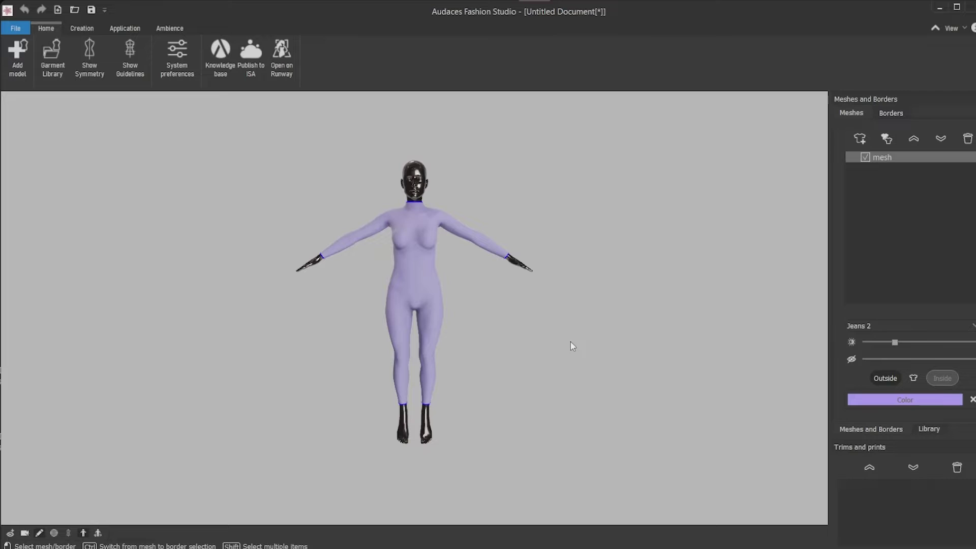
pyautogui.moveTo(546, 349)
pyautogui.mouseDown()
pyautogui.moveTo(266, 333)
pyautogui.moveTo(555, 339)
pyautogui.mouseUp()
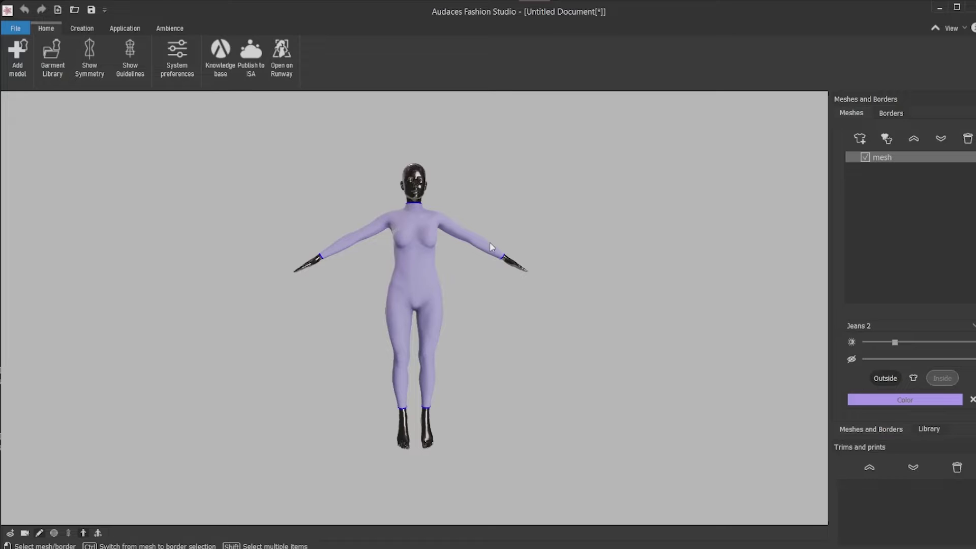
pyautogui.scroll(5, 480, 241)
pyautogui.scroll(2, 480, 241)
pyautogui.scroll(-5, 392, 359)
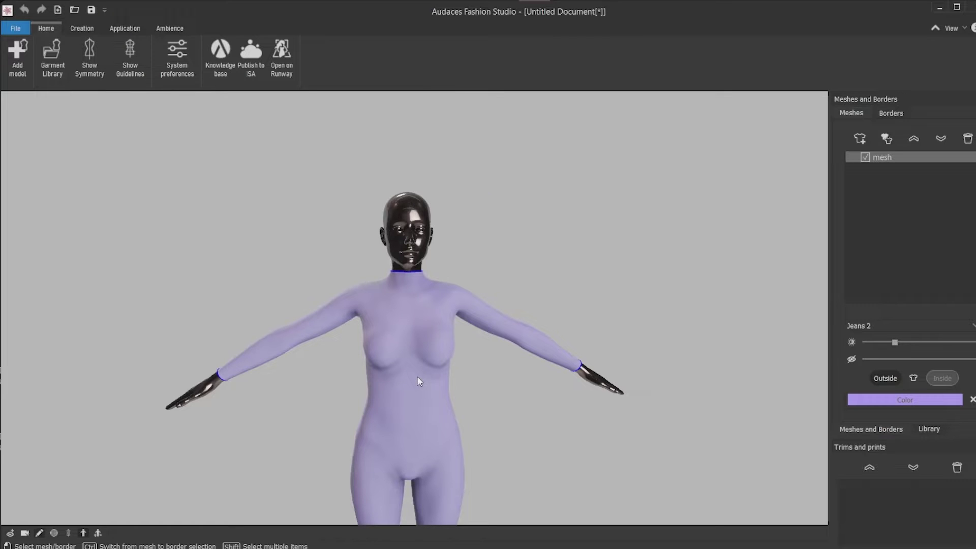
pyautogui.scroll(-4, 417, 376)
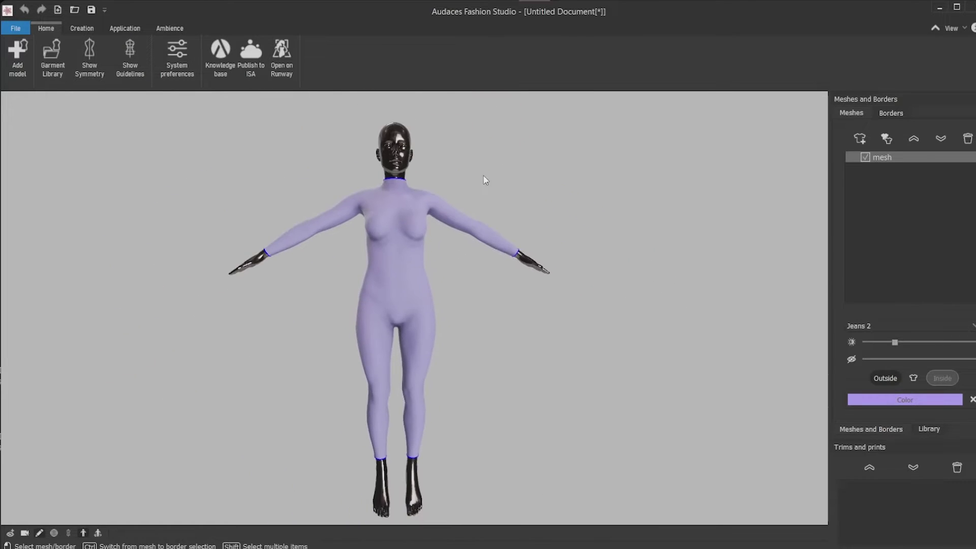
# Give the mannequin a textured, realistic-skin appearance in System preferences.
pyautogui.click(174, 64)
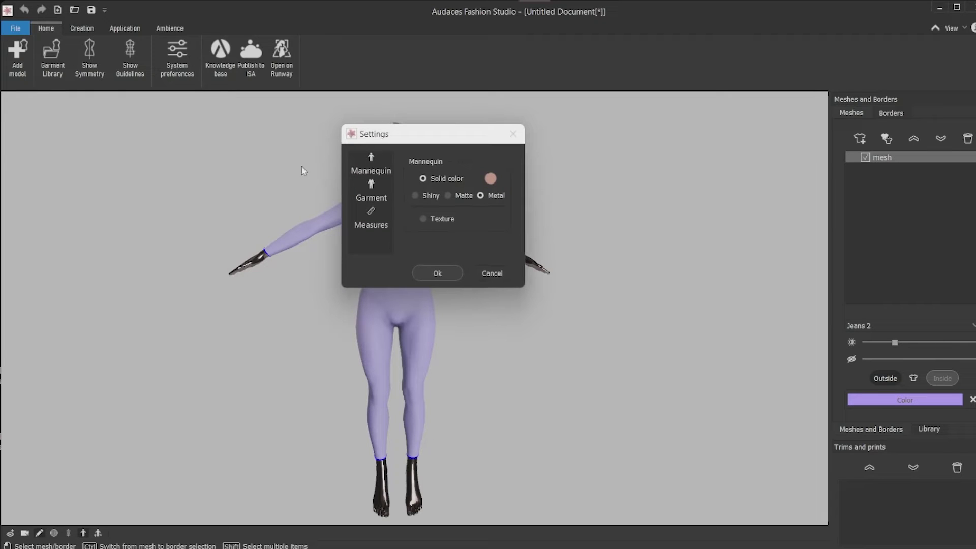
pyautogui.click(422, 218)
pyautogui.click(438, 273)
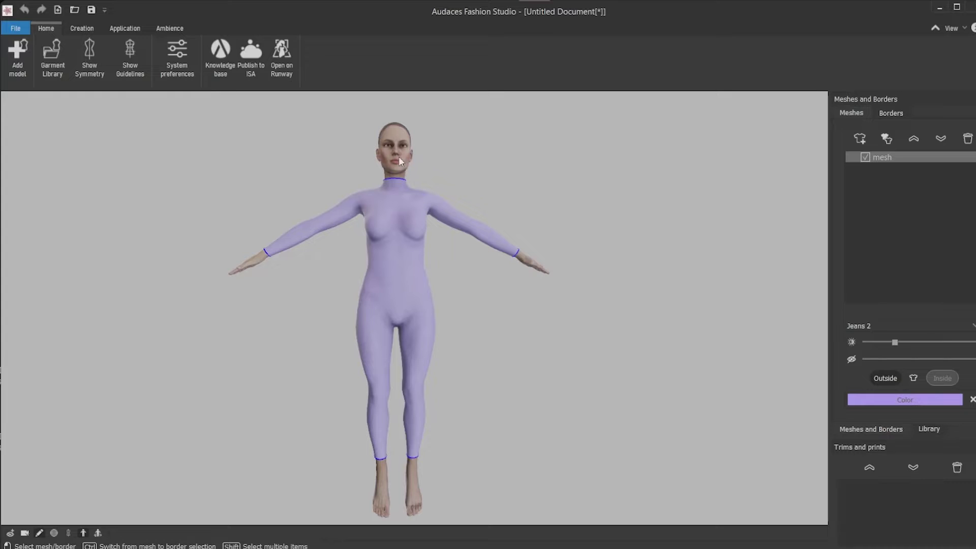
pyautogui.moveTo(399, 156)
pyautogui.mouseDown(button='middle')
pyautogui.moveTo(438, 235)
pyautogui.moveTo(400, 297)
pyautogui.moveTo(405, 288)
pyautogui.mouseUp(button='middle')
pyautogui.scroll(3, 391, 269)
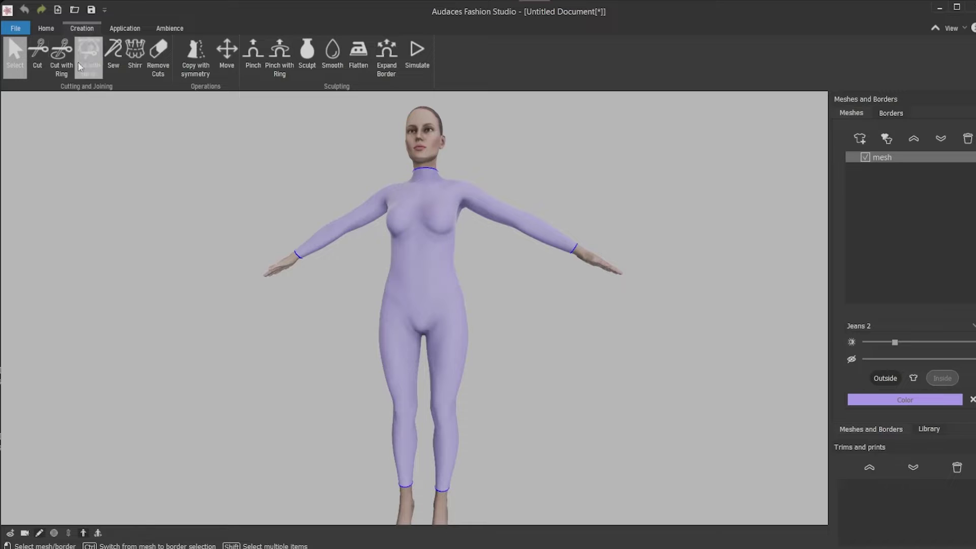
# Cut the bodysuit with tilted rings at the waist, forming a separate waistband band.
pyautogui.click(64, 60)
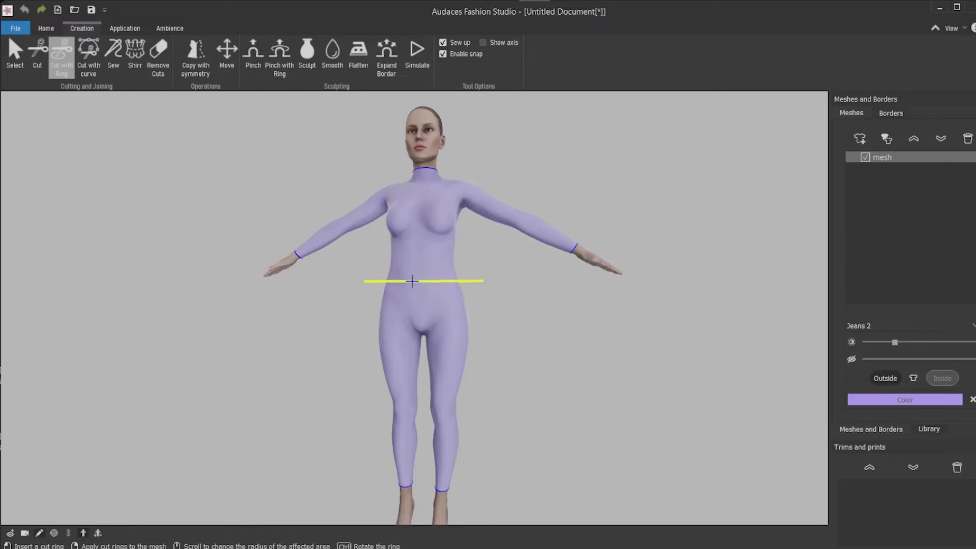
pyautogui.moveTo(515, 332); pyautogui.dragTo(381, 333, button='middle')
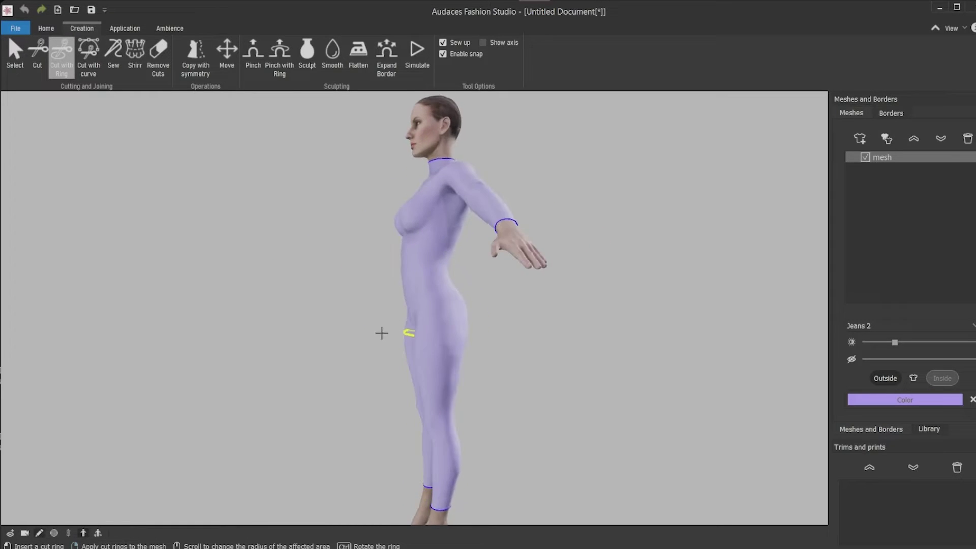
pyautogui.moveTo(381, 332); pyautogui.dragTo(449, 290, button='middle')
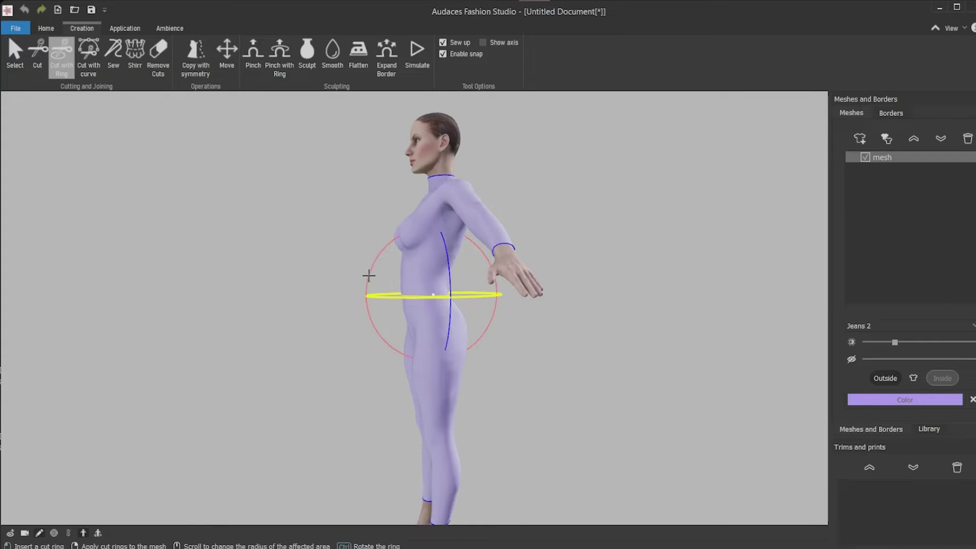
pyautogui.press('ctrl')
pyautogui.click(366, 284)
pyautogui.moveTo(294, 390); pyautogui.dragTo(457, 374, button='middle')
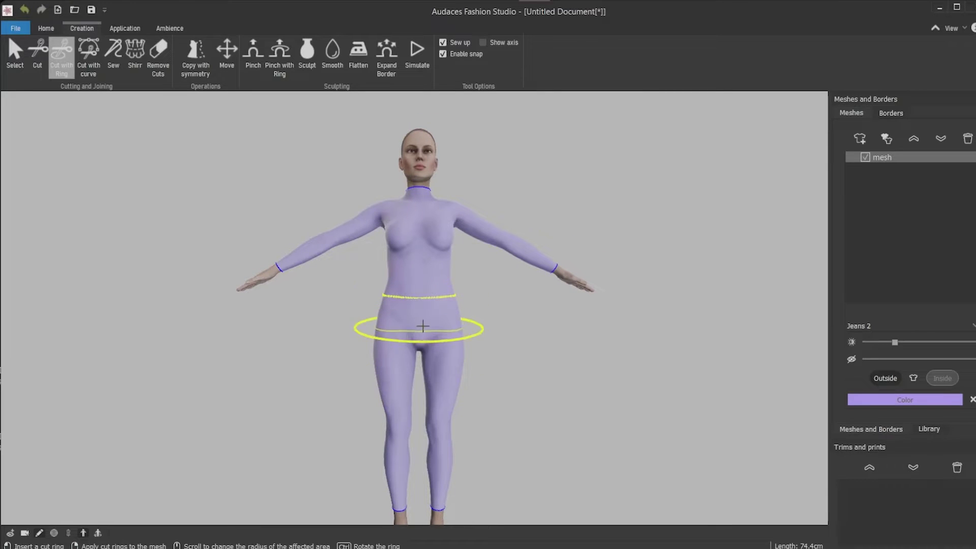
pyautogui.click(414, 297)
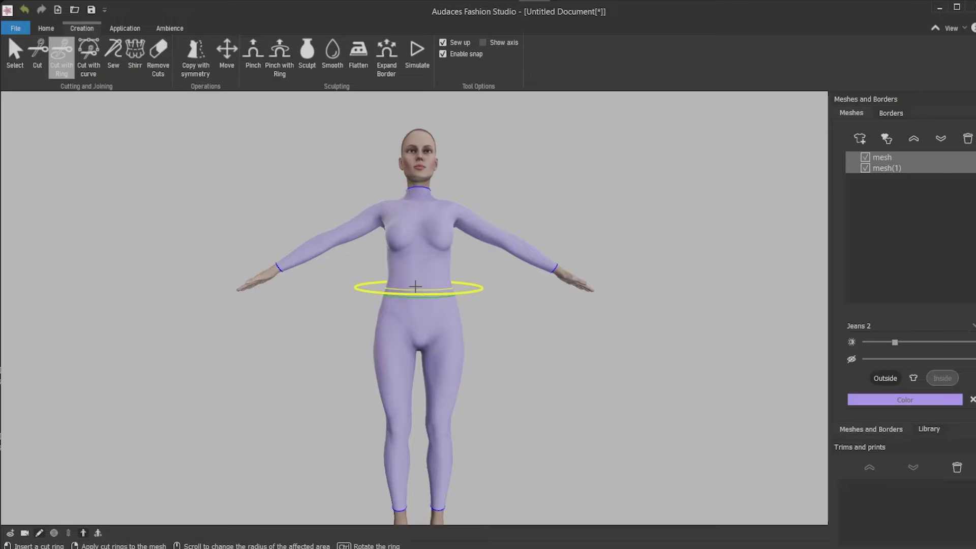
pyautogui.click(415, 287)
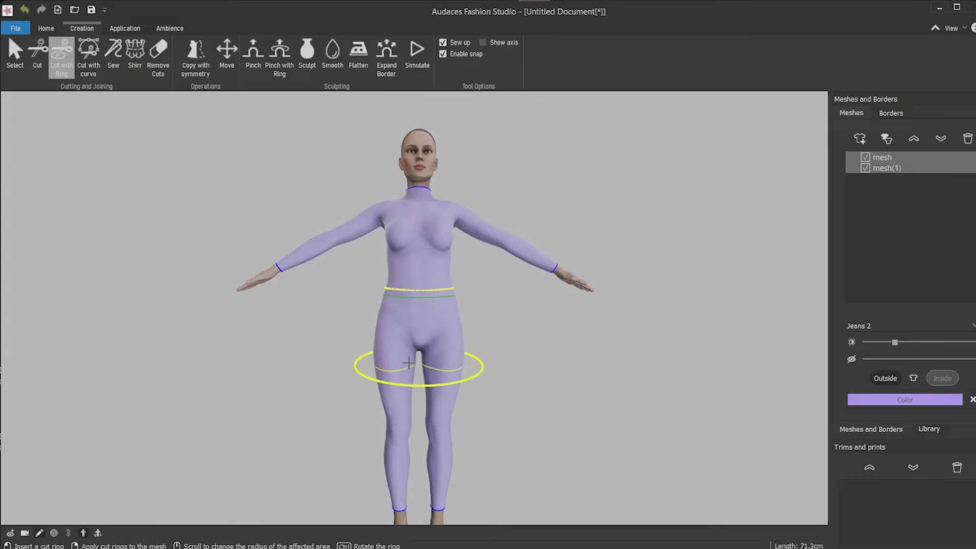
pyautogui.rightClick(427, 332)
pyautogui.press('Escape')
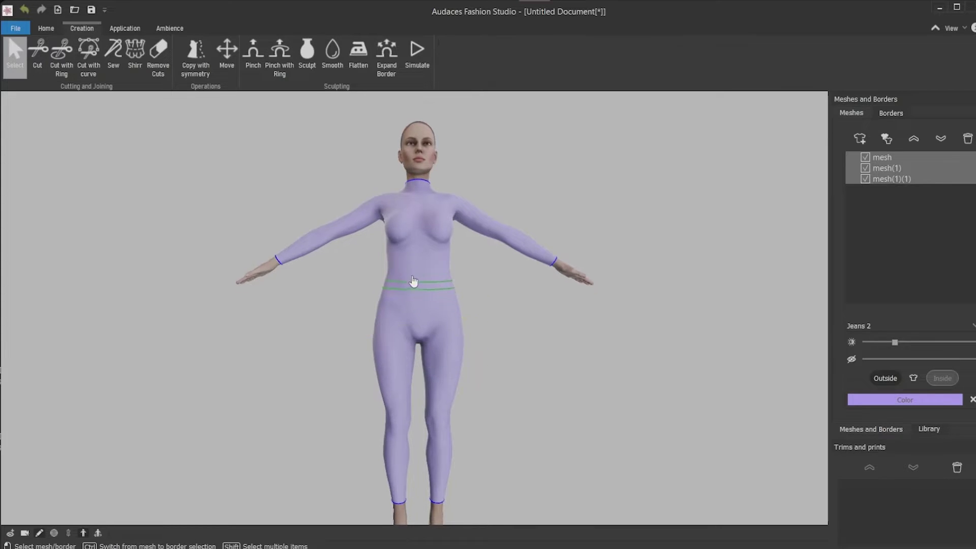
# Delete the upper-body piece, leaving purple leggings with a waistband.
pyautogui.moveTo(413, 275); pyautogui.dragTo(413, 211, button='middle')
pyautogui.click(434, 231)
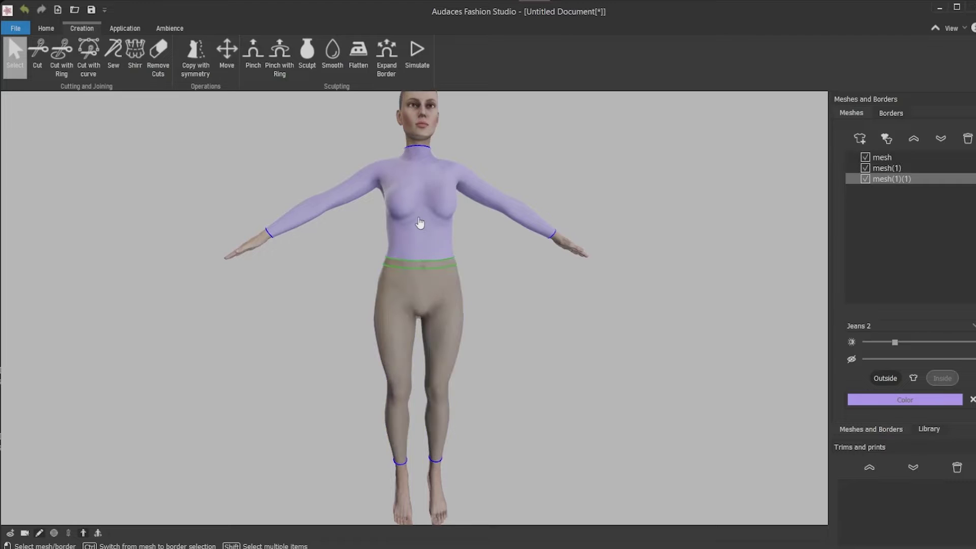
pyautogui.press('Delete')
pyautogui.moveTo(422, 284); pyautogui.dragTo(414, 168, button='middle')
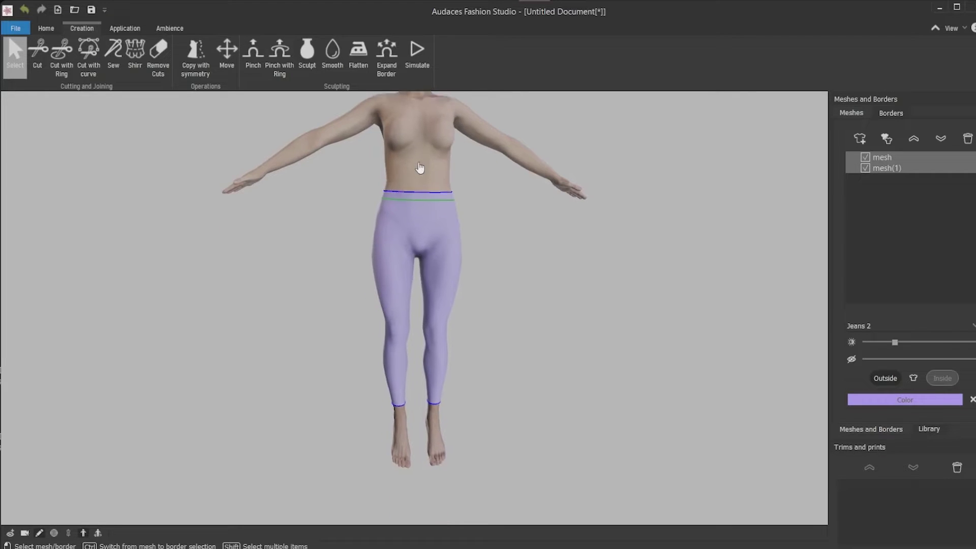
# Select the leggings and turn on symmetric editing for ring pinching.
pyautogui.click(397, 252)
pyautogui.moveTo(381, 214); pyautogui.dragTo(419, 185, button='middle')
pyautogui.scroll(2, 399, 311)
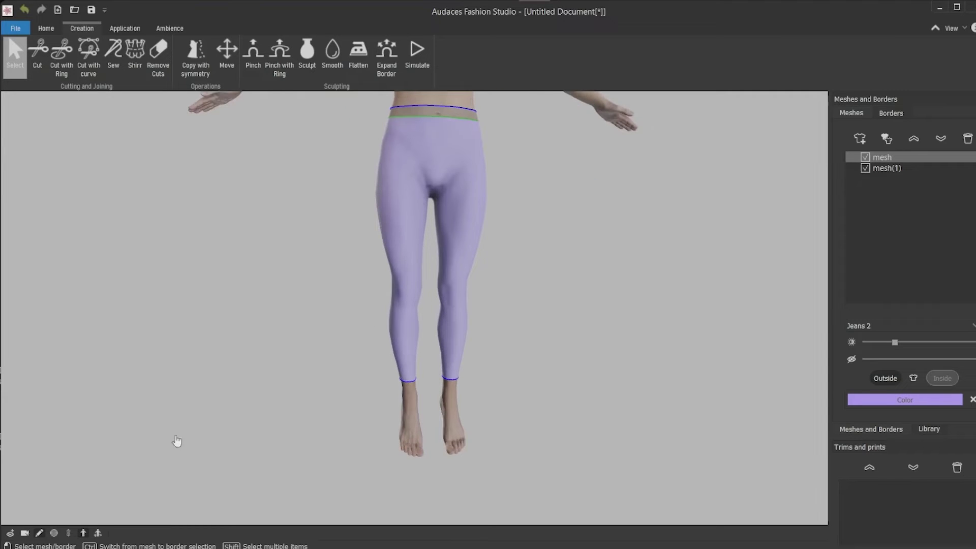
pyautogui.click(68, 536)
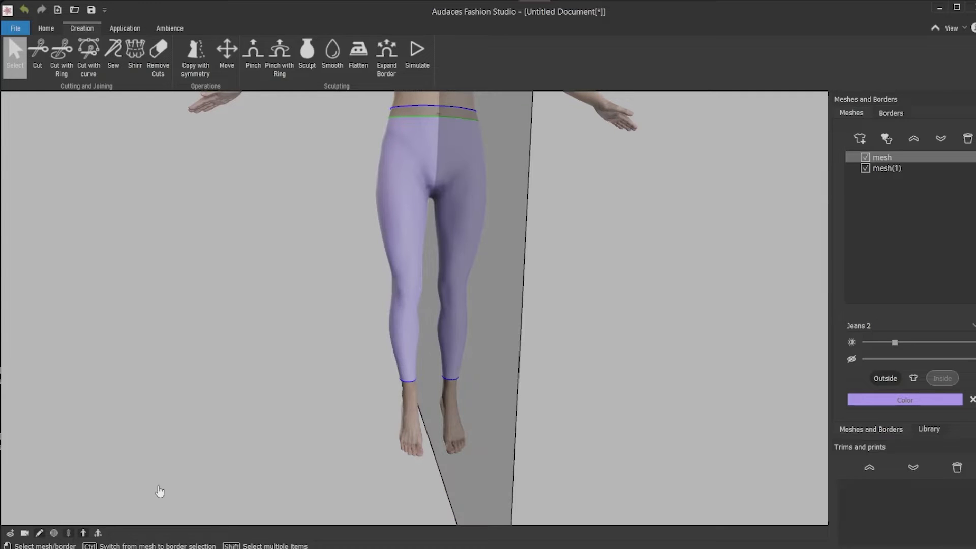
pyautogui.moveTo(450, 264); pyautogui.dragTo(414, 338, button='middle')
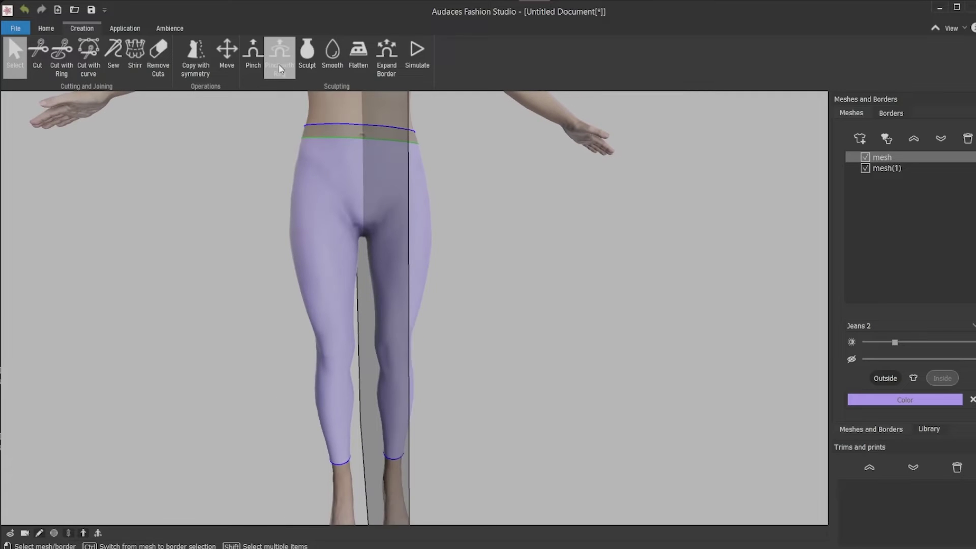
pyautogui.click(279, 62)
pyautogui.moveTo(556, 338); pyautogui.dragTo(532, 298, button='middle')
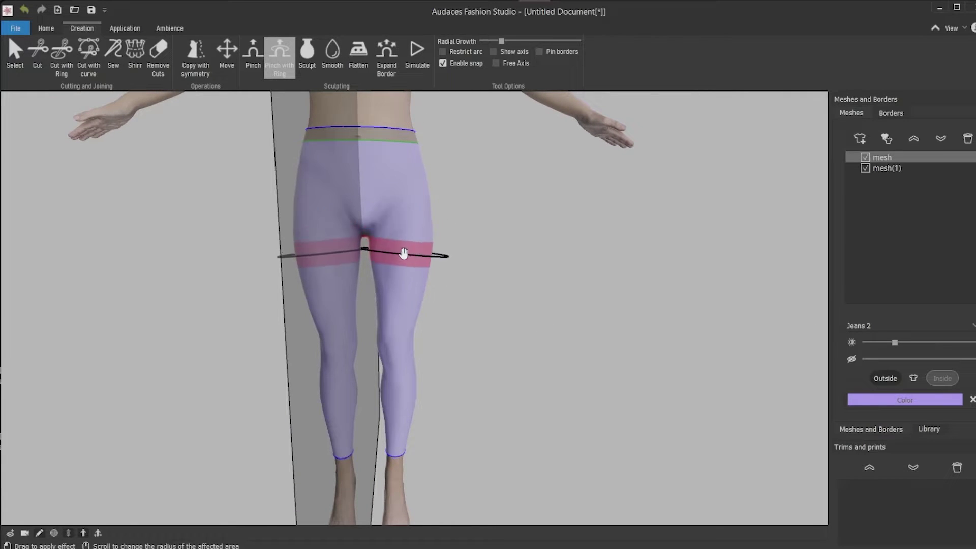
# Widen the legs into loose straight trousers down to the hems, undoing a bad thigh pinch.
pyautogui.moveTo(404, 243); pyautogui.dragTo(458, 361)
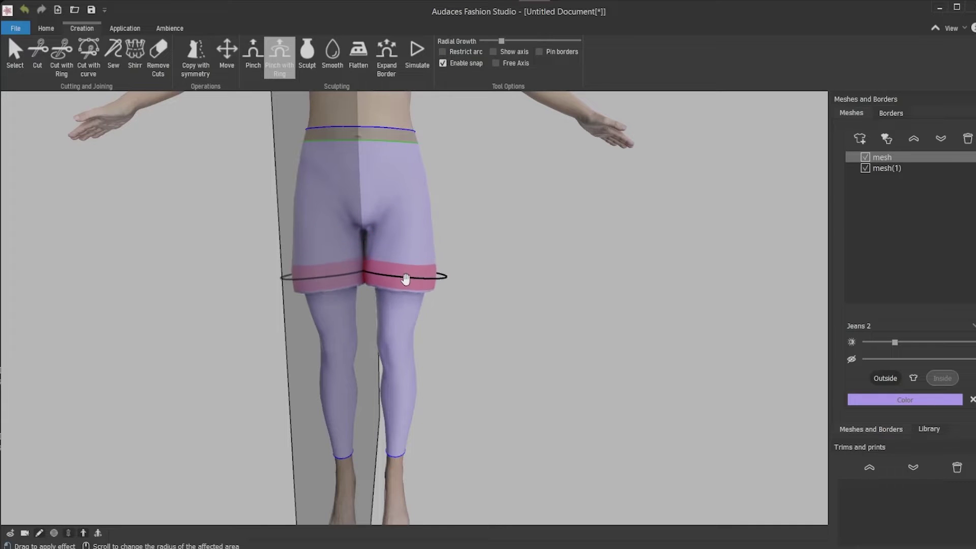
pyautogui.moveTo(458, 362)
pyautogui.mouseDown(button='middle')
pyautogui.moveTo(435, 327)
pyautogui.moveTo(359, 99)
pyautogui.mouseUp(button='middle')
pyautogui.hotkey('ctrl', 'z')
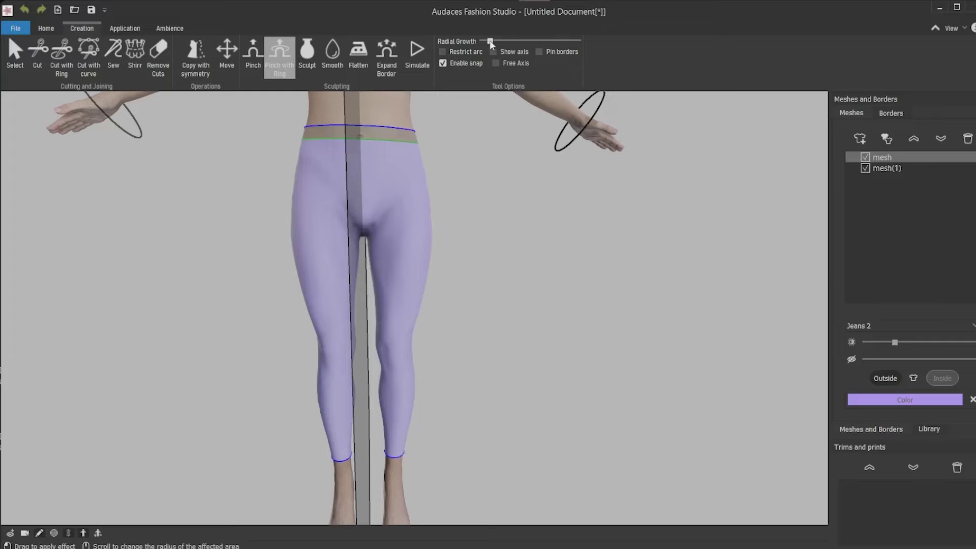
pyautogui.moveTo(385, 263); pyautogui.dragTo(389, 446)
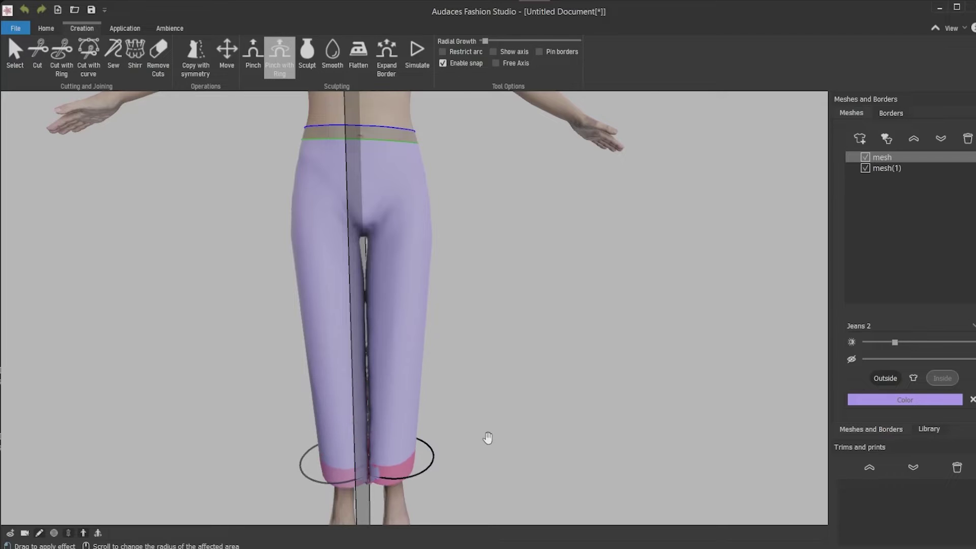
pyautogui.moveTo(483, 435); pyautogui.dragTo(532, 279, button='middle')
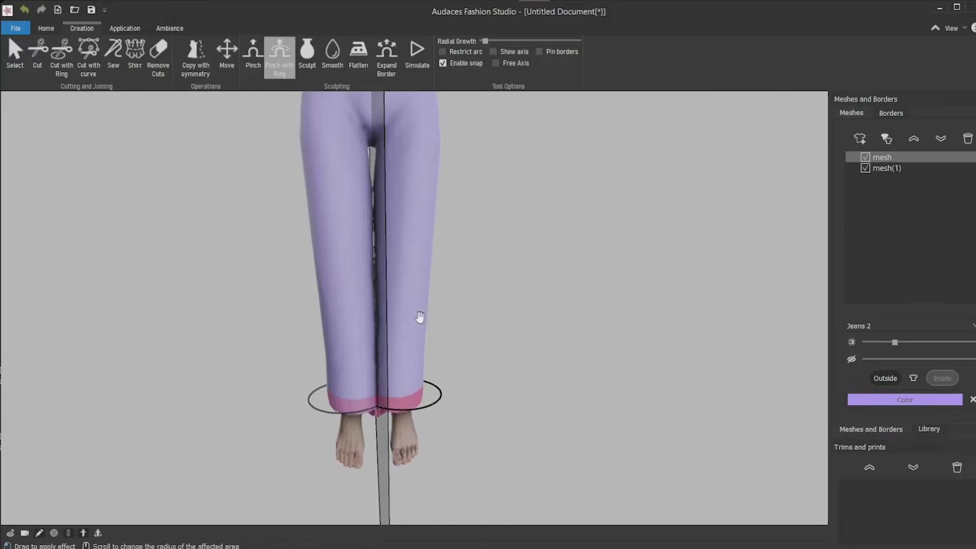
# Smooth out the widened trouser legs with the Smooth brush.
pyautogui.click(333, 70)
pyautogui.scroll(3, 371, 200)
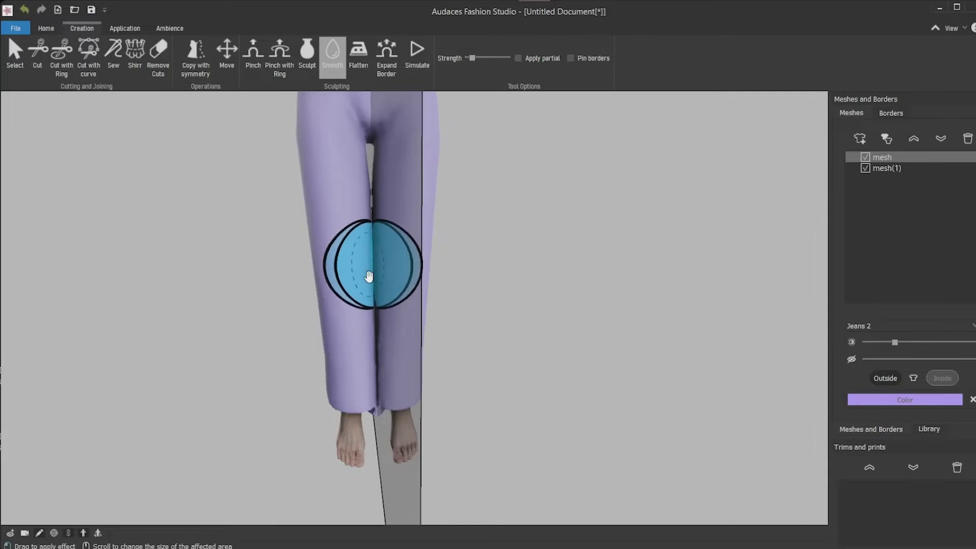
pyautogui.moveTo(369, 285)
pyautogui.mouseDown()
pyautogui.moveTo(371, 382)
pyautogui.moveTo(375, 203)
pyautogui.moveTo(376, 322)
pyautogui.mouseUp()
pyautogui.moveTo(376, 322); pyautogui.dragTo(260, 293, button='middle')
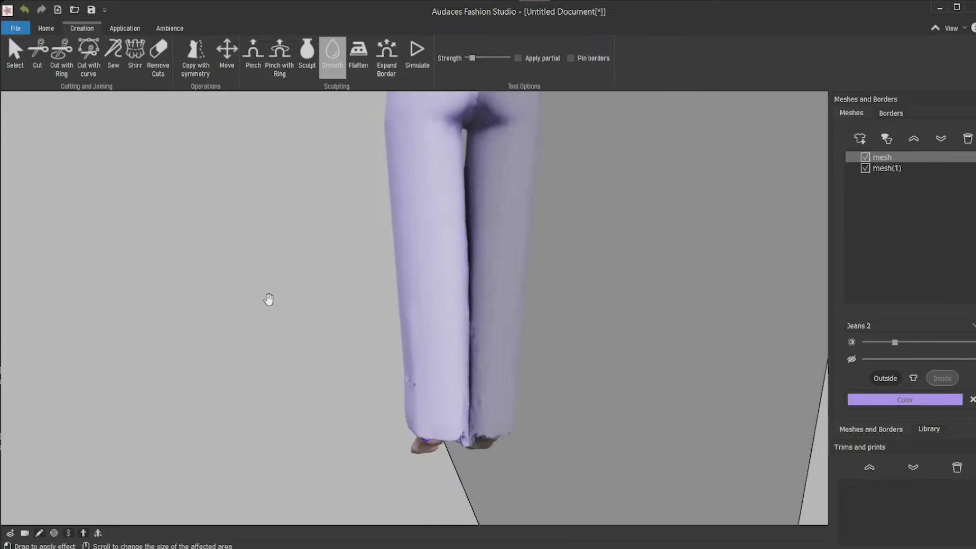
pyautogui.moveTo(407, 388); pyautogui.dragTo(458, 196)
pyautogui.moveTo(457, 196)
pyautogui.mouseDown(button='middle')
pyautogui.moveTo(402, 381)
pyautogui.moveTo(412, 246)
pyautogui.moveTo(387, 322)
pyautogui.mouseUp(button='middle')
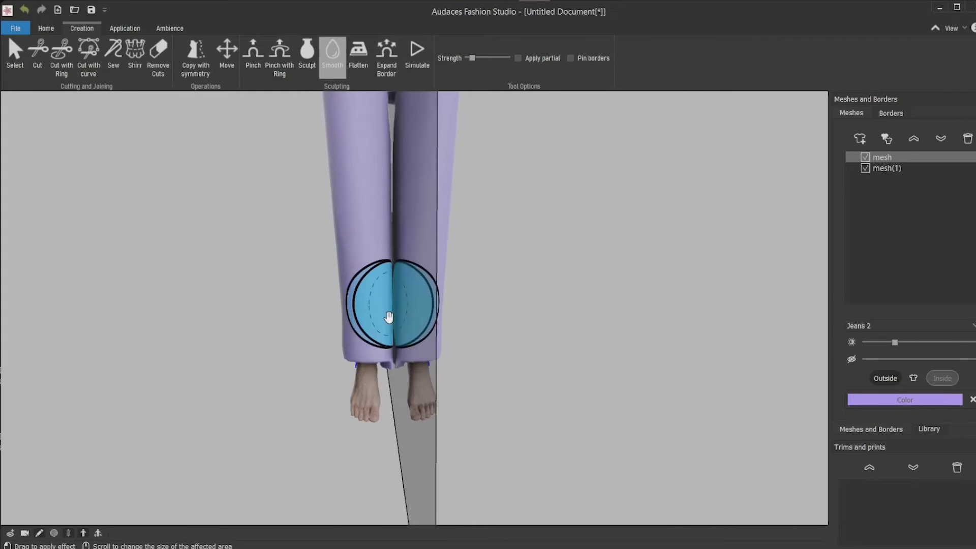
# Cut rings around the hems and delete both cut-off cuff pieces above the feet.
pyautogui.click(62, 55)
pyautogui.moveTo(442, 366); pyautogui.dragTo(413, 356, button='middle')
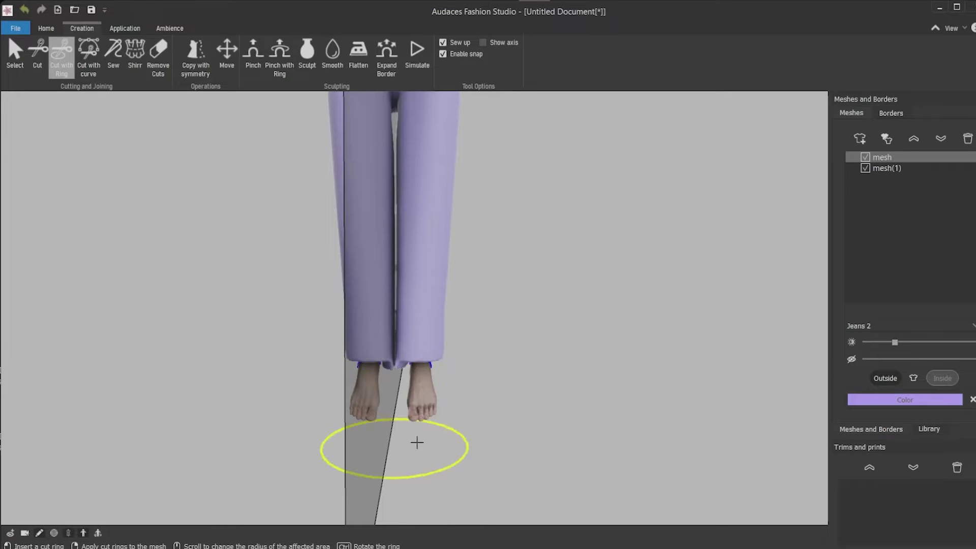
pyautogui.click(414, 350)
pyautogui.rightClick(413, 380)
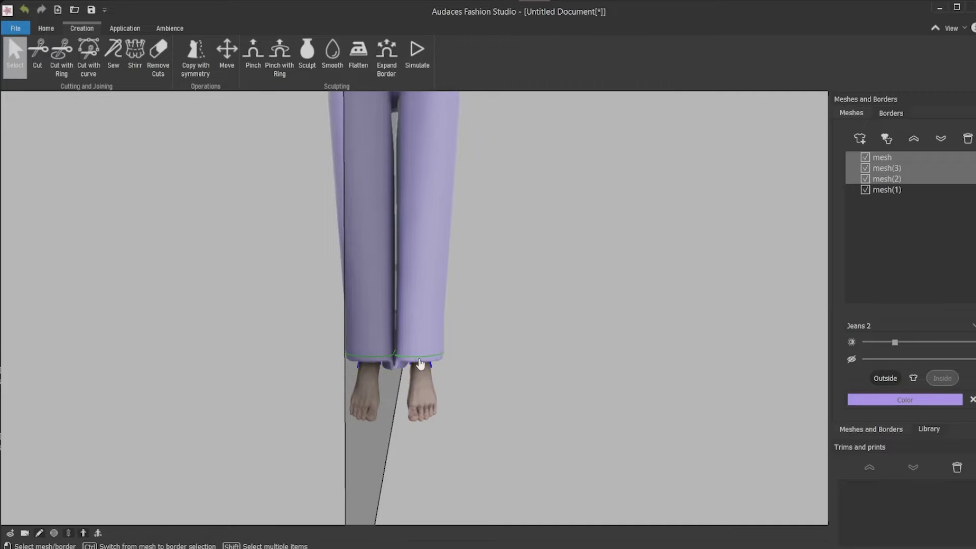
pyautogui.click(417, 366)
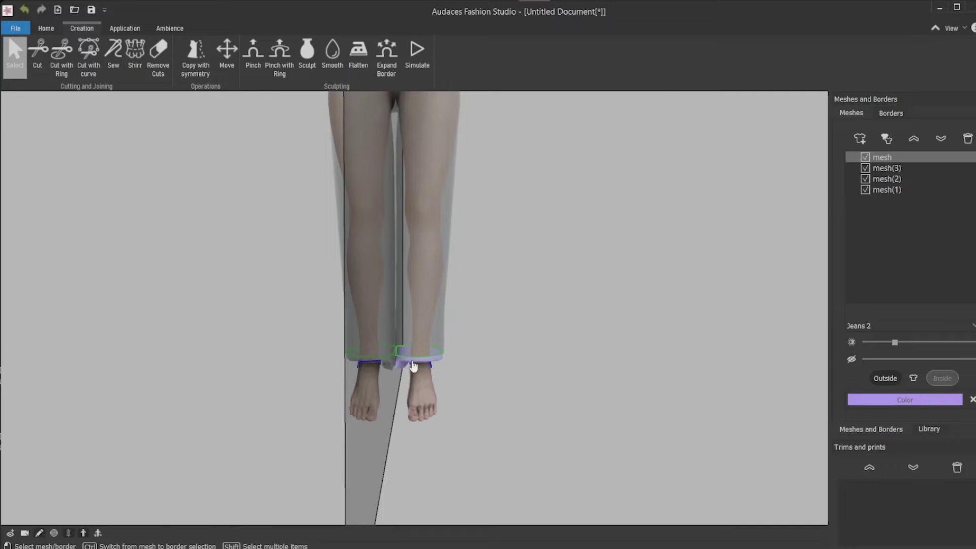
pyautogui.press('Delete')
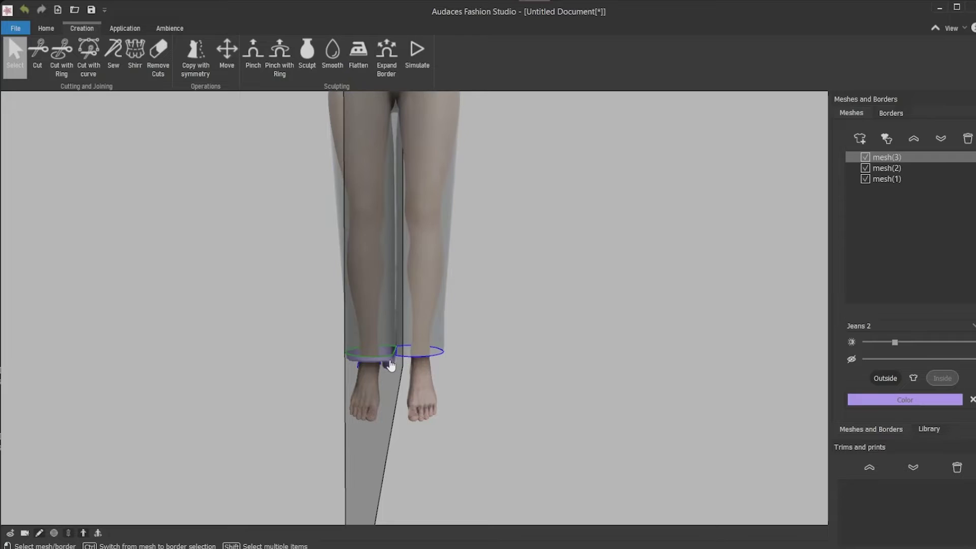
pyautogui.click(968, 140)
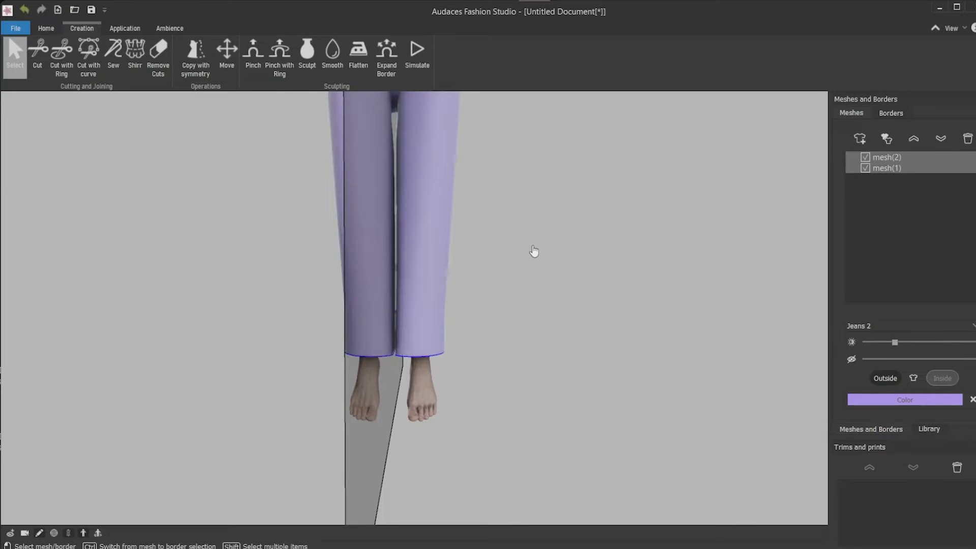
# Simulate with gravity so the trousers drape, then stop the simulation.
pyautogui.click(421, 56)
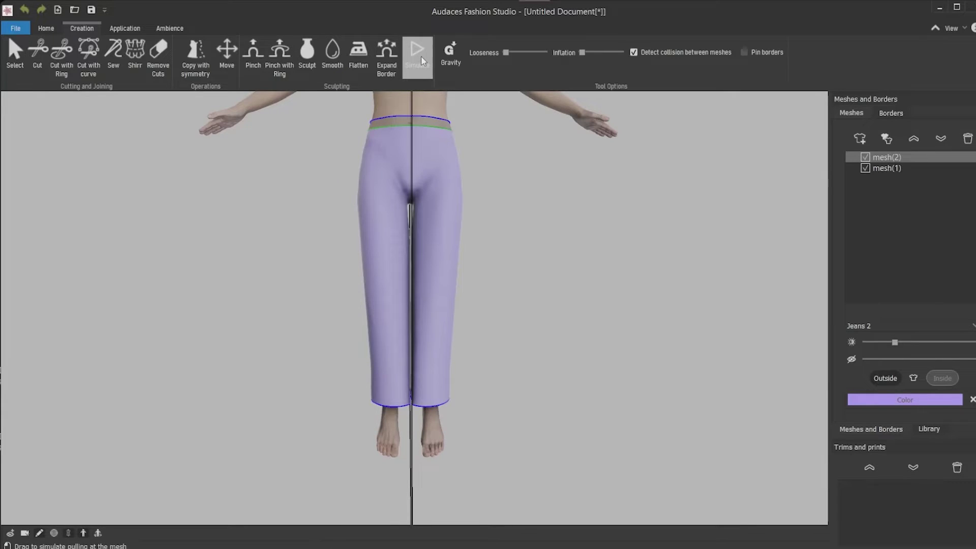
pyautogui.click(447, 60)
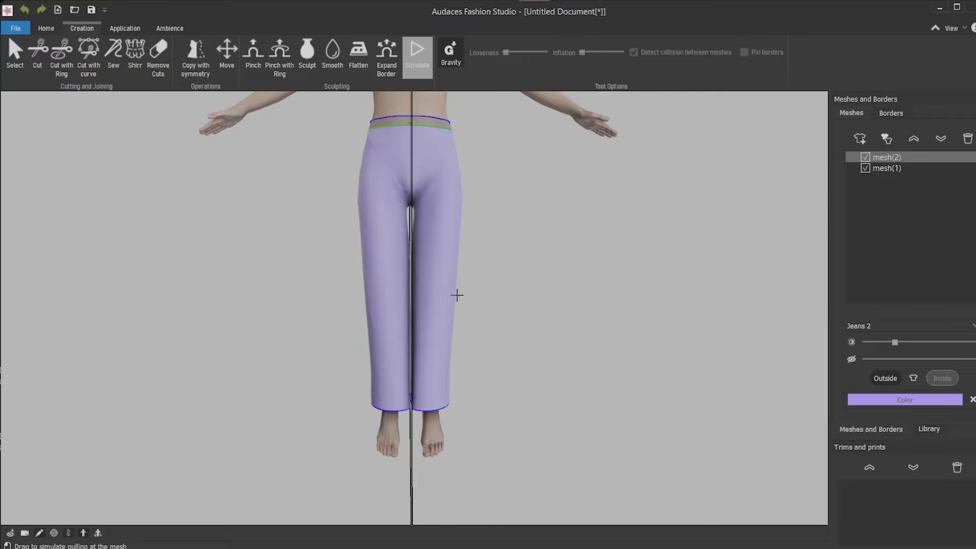
pyautogui.moveTo(491, 303); pyautogui.dragTo(465, 192, button='middle')
pyautogui.click(451, 59)
pyautogui.moveTo(443, 158)
pyautogui.mouseDown(button='middle')
pyautogui.moveTo(456, 319)
pyautogui.moveTo(209, 309)
pyautogui.moveTo(472, 323)
pyautogui.moveTo(416, 360)
pyautogui.moveTo(398, 223)
pyautogui.mouseUp(button='middle')
pyautogui.press('Escape')
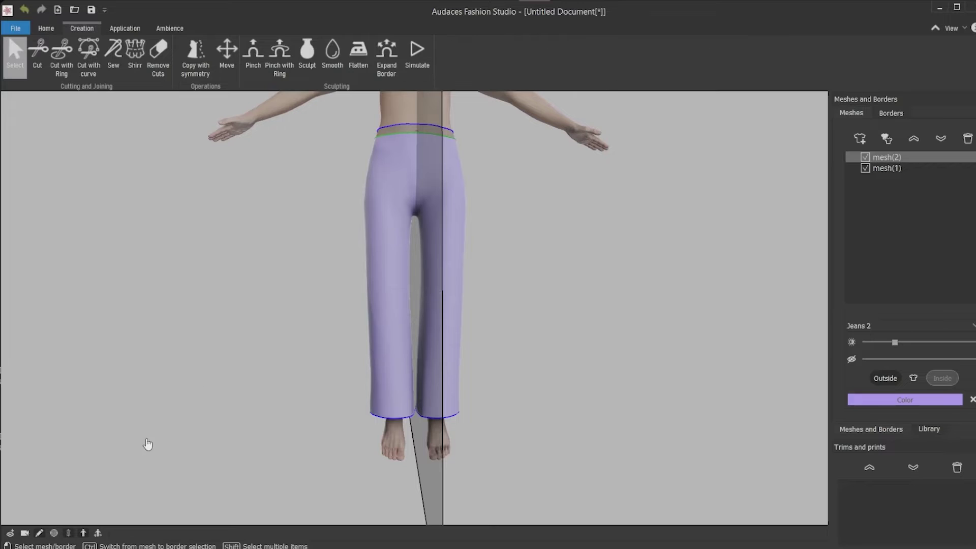
# Smooth the draped fabric over the hips and down the trouser legs.
pyautogui.click(254, 56)
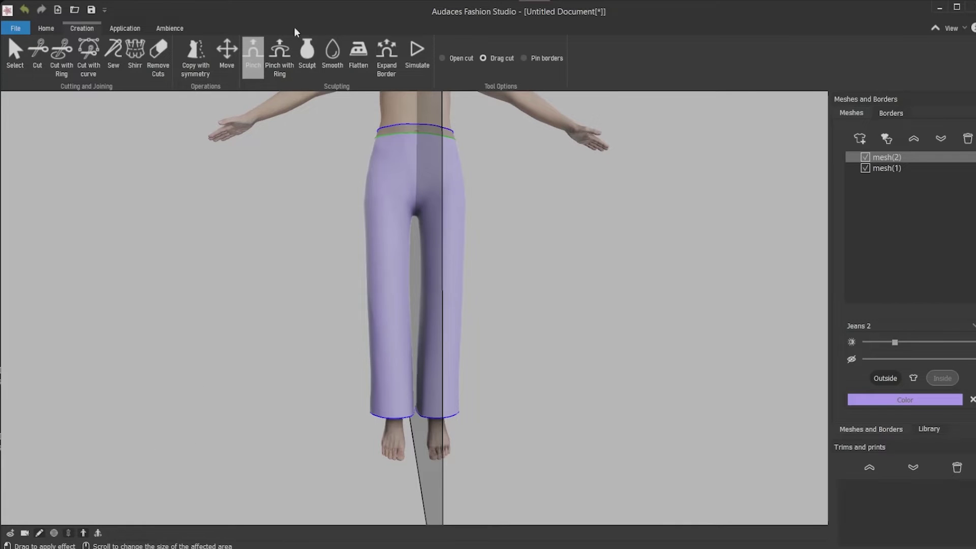
pyautogui.click(308, 56)
pyautogui.click(518, 58)
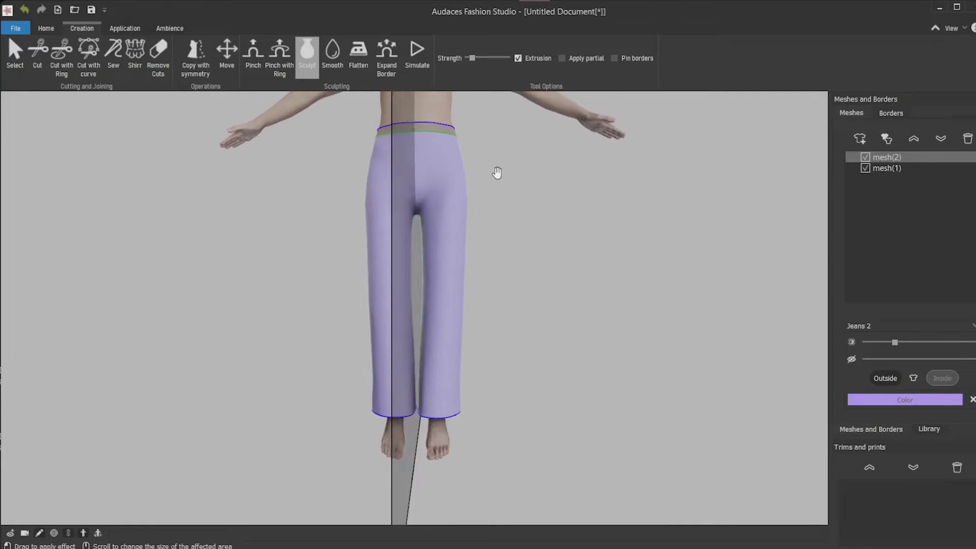
pyautogui.moveTo(497, 163)
pyautogui.mouseDown(button='middle')
pyautogui.moveTo(404, 255)
pyautogui.moveTo(466, 270)
pyautogui.moveTo(412, 266)
pyautogui.mouseUp(button='middle')
pyautogui.moveTo(405, 309)
pyautogui.mouseDown(button='middle')
pyautogui.moveTo(447, 338)
pyautogui.moveTo(404, 218)
pyautogui.mouseUp(button='middle')
pyautogui.click(332, 59)
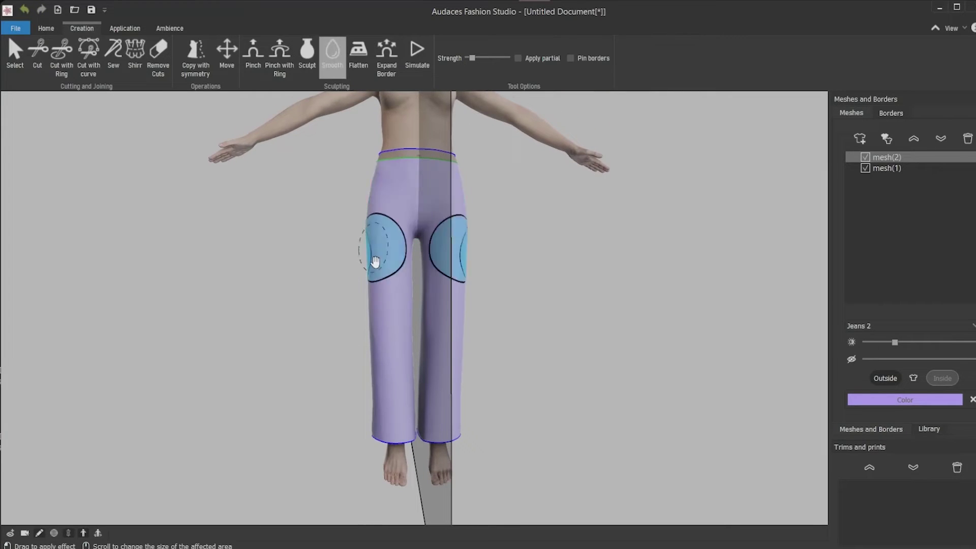
pyautogui.moveTo(381, 279); pyautogui.dragTo(381, 219)
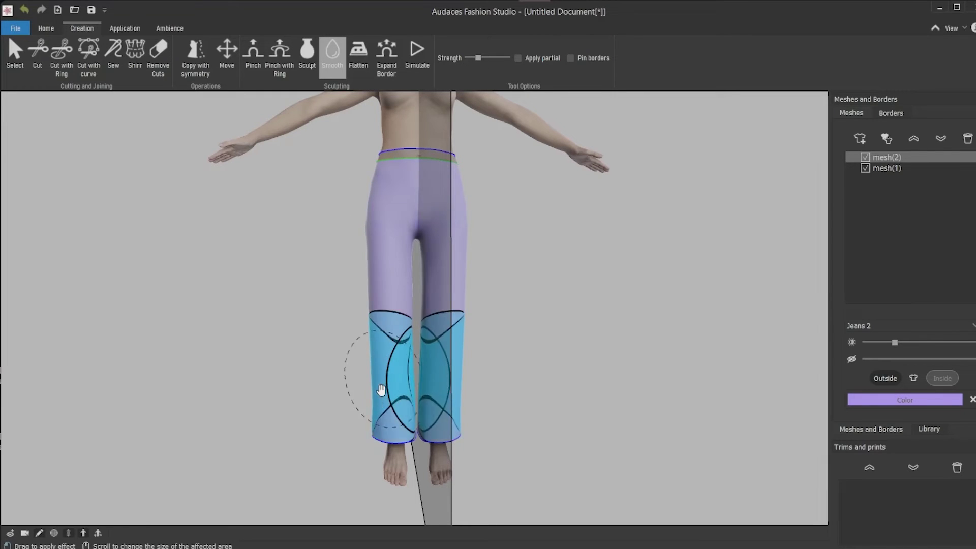
pyautogui.moveTo(381, 392)
pyautogui.mouseDown(button='middle')
pyautogui.moveTo(380, 431)
pyautogui.moveTo(415, 206)
pyautogui.mouseUp(button='middle')
pyautogui.moveTo(414, 206); pyautogui.dragTo(375, 374)
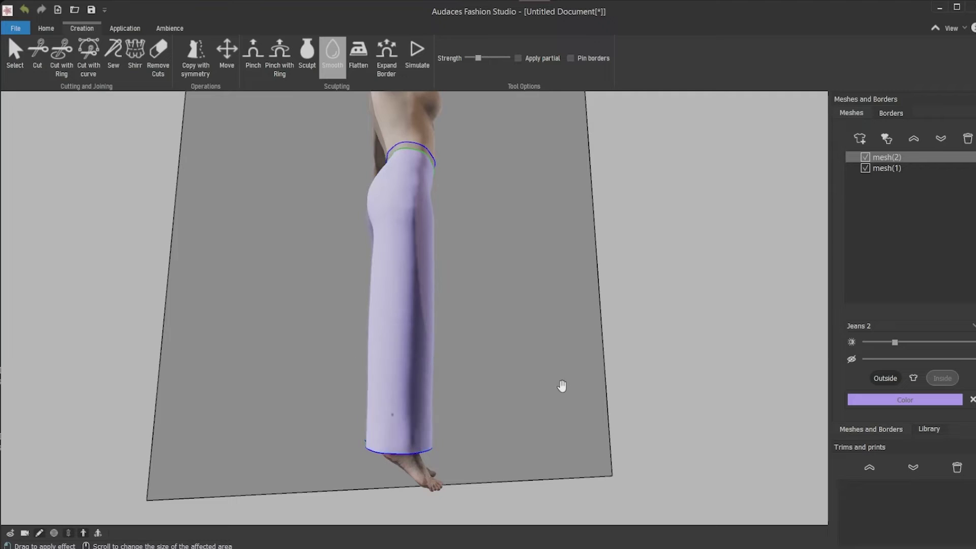
# Smooth the hips and thighs further, then return to a front view.
pyautogui.moveTo(566, 388)
pyautogui.mouseDown(button='middle')
pyautogui.moveTo(443, 394)
pyautogui.moveTo(447, 202)
pyautogui.mouseUp(button='middle')
pyautogui.moveTo(447, 202); pyautogui.dragTo(427, 194)
pyautogui.moveTo(427, 194); pyautogui.dragTo(316, 268, button='middle')
pyautogui.moveTo(381, 252); pyautogui.dragTo(395, 295)
pyautogui.moveTo(395, 296); pyautogui.dragTo(392, 312, button='middle')
pyautogui.press('Escape')
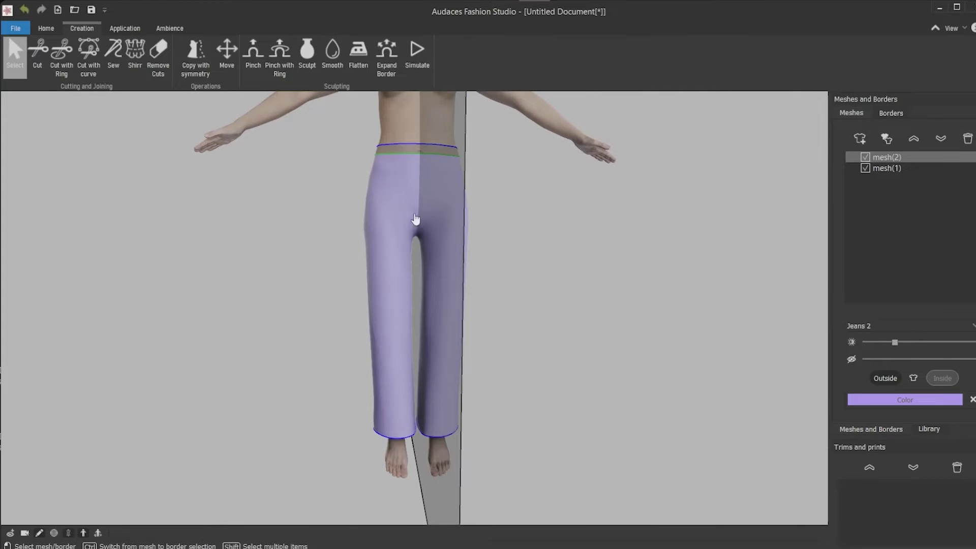
pyautogui.moveTo(420, 181)
pyautogui.mouseDown(button='middle')
pyautogui.moveTo(425, 247)
pyautogui.moveTo(405, 244)
pyautogui.mouseUp(button='middle')
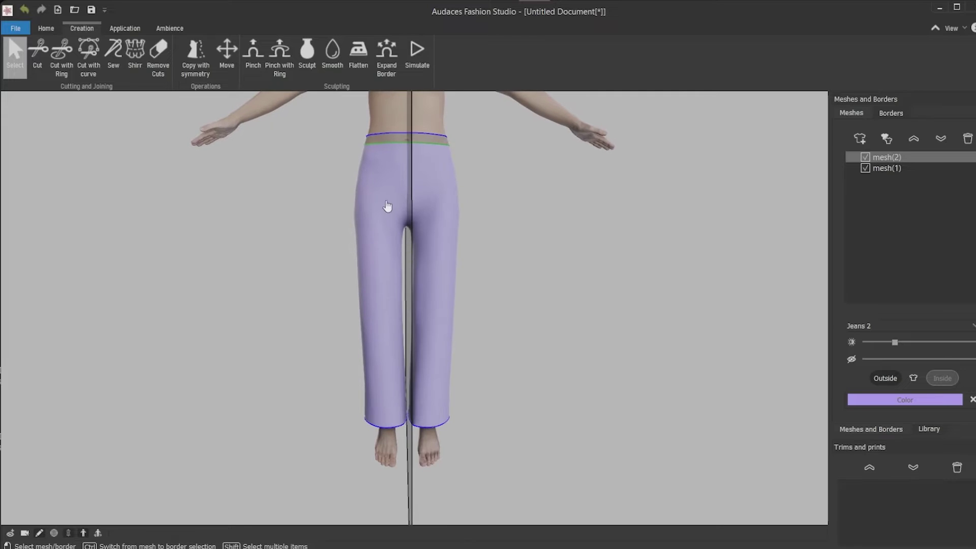
# Place a vertical cut ring down the trouser centre front and apply it, splitting off a piece.
pyautogui.click(58, 70)
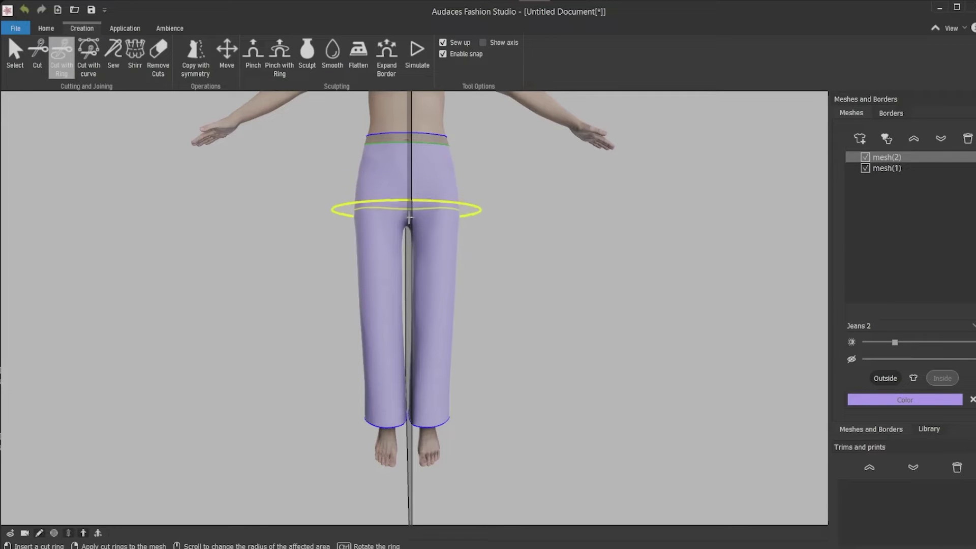
pyautogui.moveTo(409, 218); pyautogui.dragTo(411, 209, button='middle')
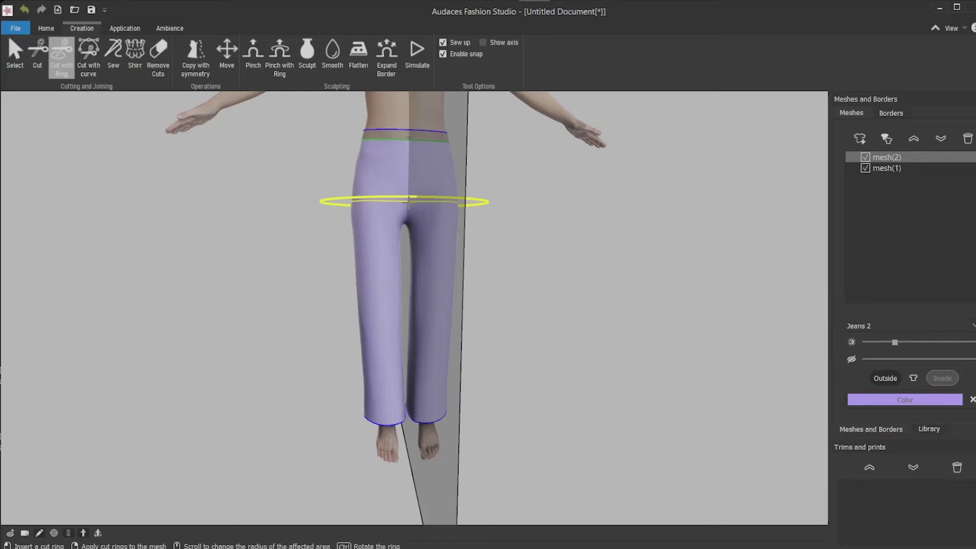
pyautogui.scroll(2, 409, 200)
pyautogui.keyDown('ctrl'); pyautogui.moveTo(313, 171); pyautogui.dragTo(420, 134); pyautogui.keyUp('ctrl')
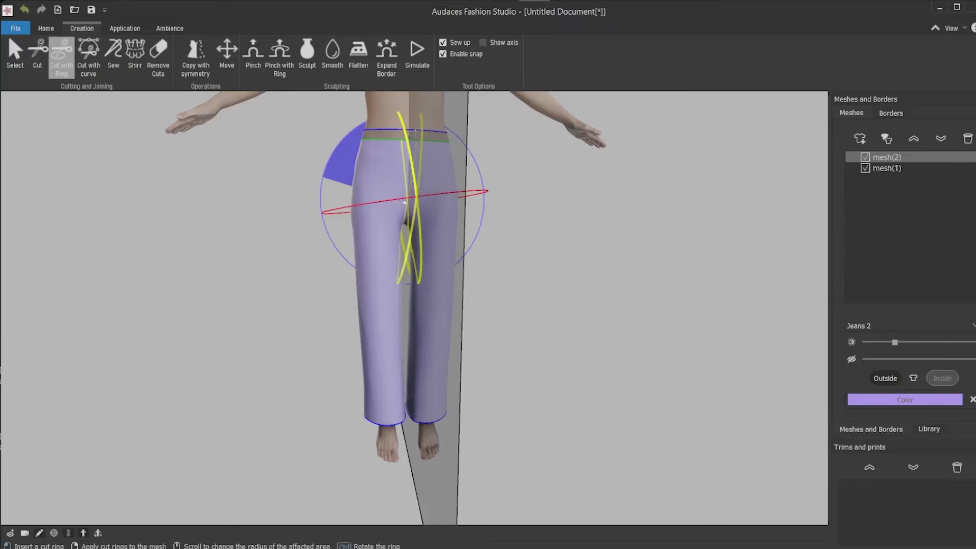
pyautogui.click(420, 134)
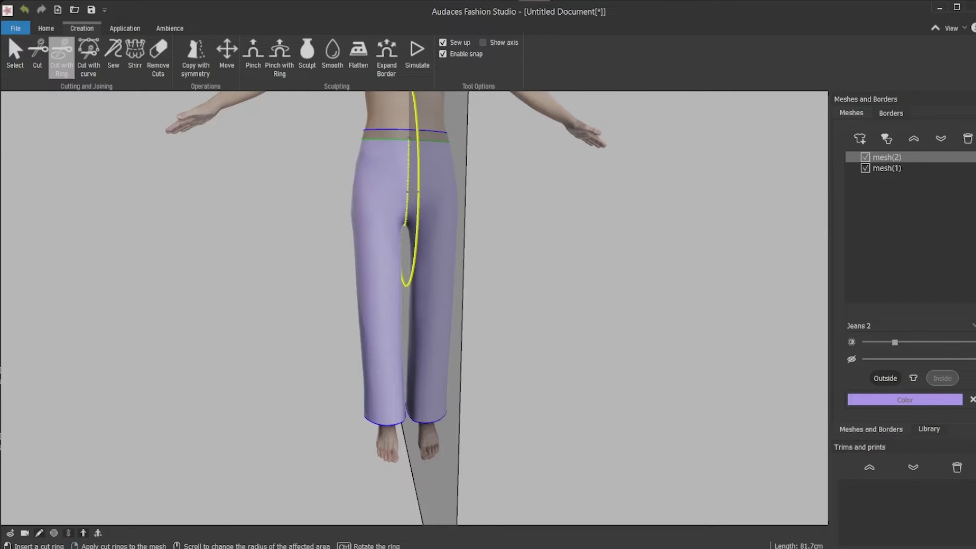
pyautogui.click(403, 197)
# Cut an upright ring along the outside of the leg to form the side seam.
pyautogui.press('Escape')
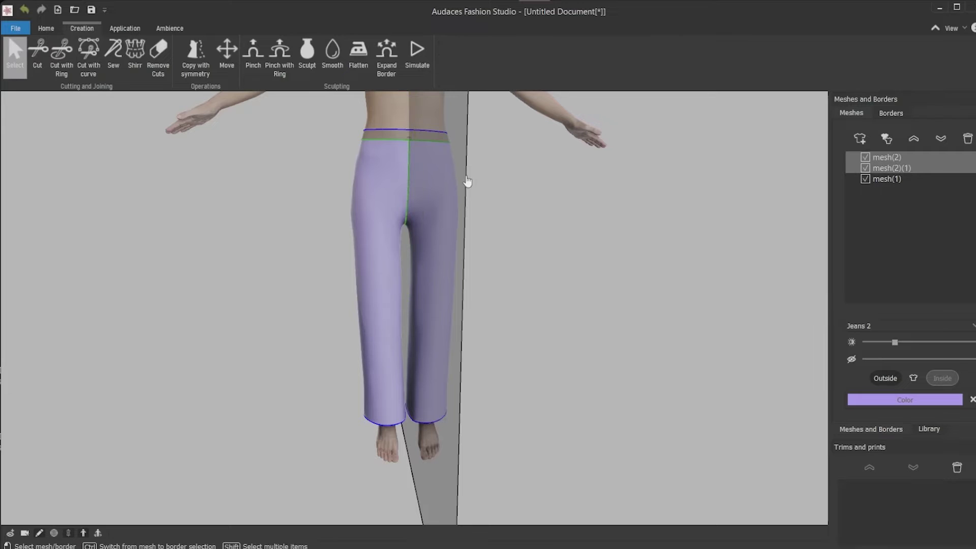
pyautogui.moveTo(453, 175)
pyautogui.mouseDown(button='right')
pyautogui.moveTo(499, 265)
pyautogui.moveTo(340, 265)
pyautogui.moveTo(444, 265)
pyautogui.mouseUp(button='right')
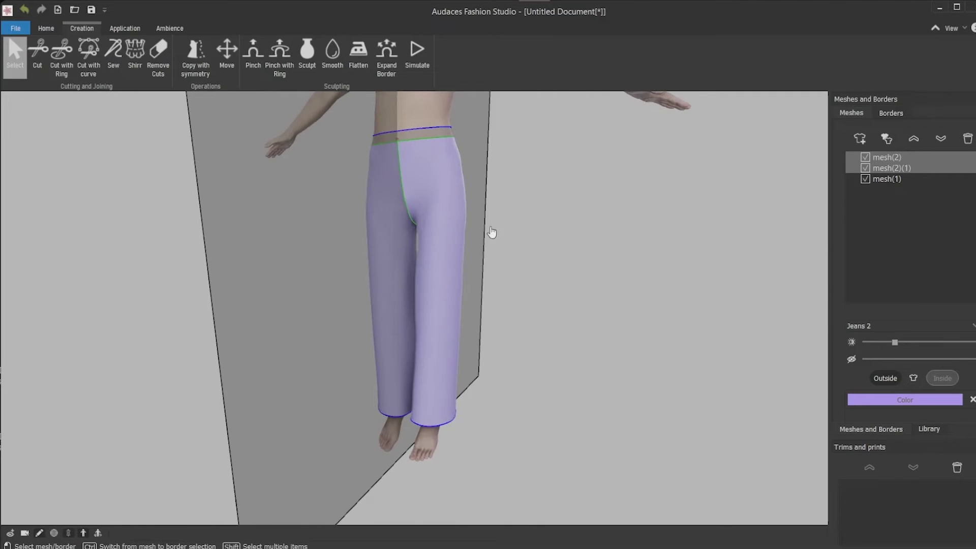
pyautogui.moveTo(479, 232)
pyautogui.mouseDown(button='right')
pyautogui.moveTo(468, 186)
pyautogui.moveTo(540, 256)
pyautogui.moveTo(338, 262)
pyautogui.mouseUp(button='right')
pyautogui.click(61, 55)
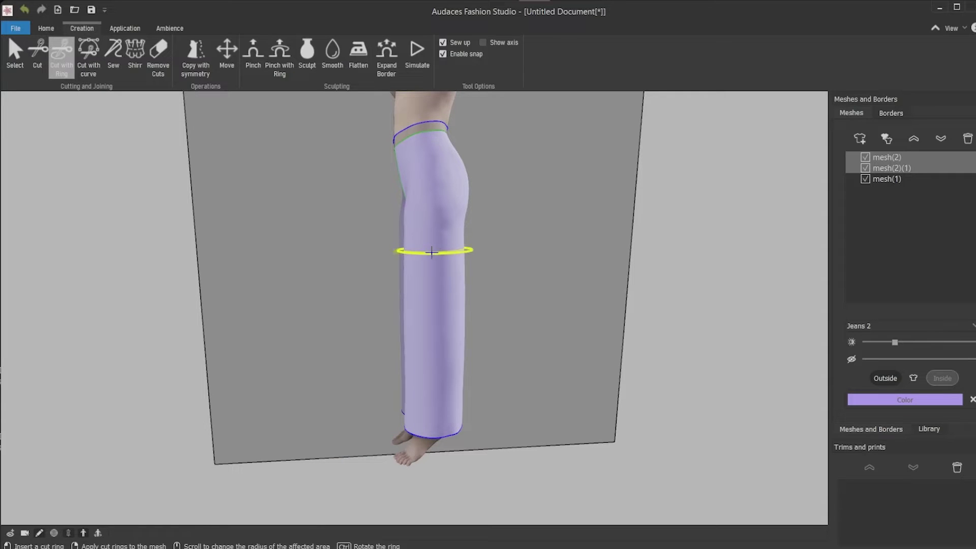
pyautogui.scroll(3, 431, 252)
pyautogui.scroll(2, 431, 252)
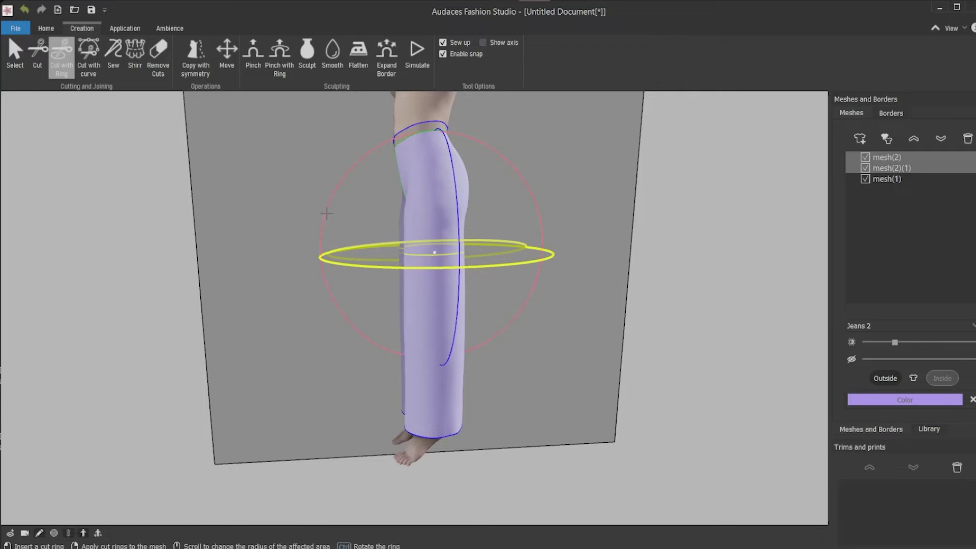
pyautogui.press('ctrl')
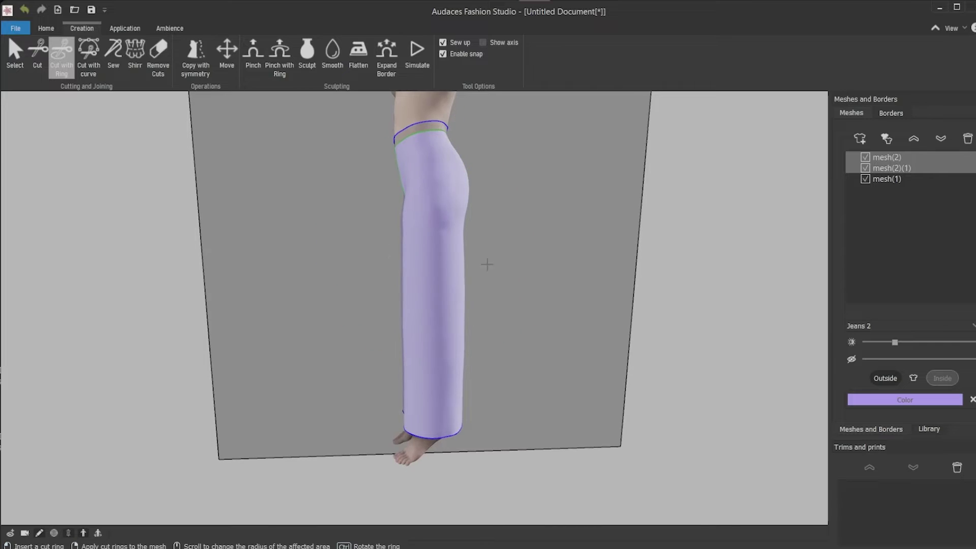
pyautogui.scroll(2, 446, 256)
pyautogui.scroll(2, 446, 257)
pyautogui.scroll(2, 447, 256)
pyautogui.keyDown('ctrl'); pyautogui.scroll(2, 446, 257); pyautogui.keyUp('ctrl')
pyautogui.keyDown('ctrl'); pyautogui.scroll(2, 444, 259); pyautogui.keyUp('ctrl')
pyautogui.keyDown('ctrl'); pyautogui.scroll(2, 442, 262); pyautogui.keyUp('ctrl')
pyautogui.keyDown('ctrl'); pyautogui.scroll(2, 440, 262); pyautogui.keyUp('ctrl')
pyautogui.keyDown('ctrl'); pyautogui.scroll(2, 433, 300); pyautogui.keyUp('ctrl')
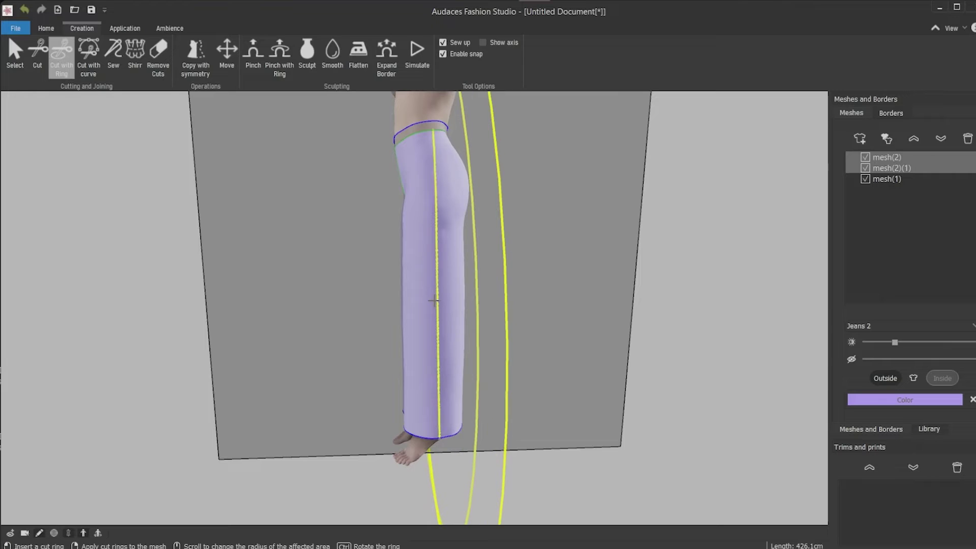
pyautogui.click(435, 296)
pyautogui.press('Escape')
pyautogui.scroll(2, 434, 144)
pyautogui.scroll(1, 433, 145)
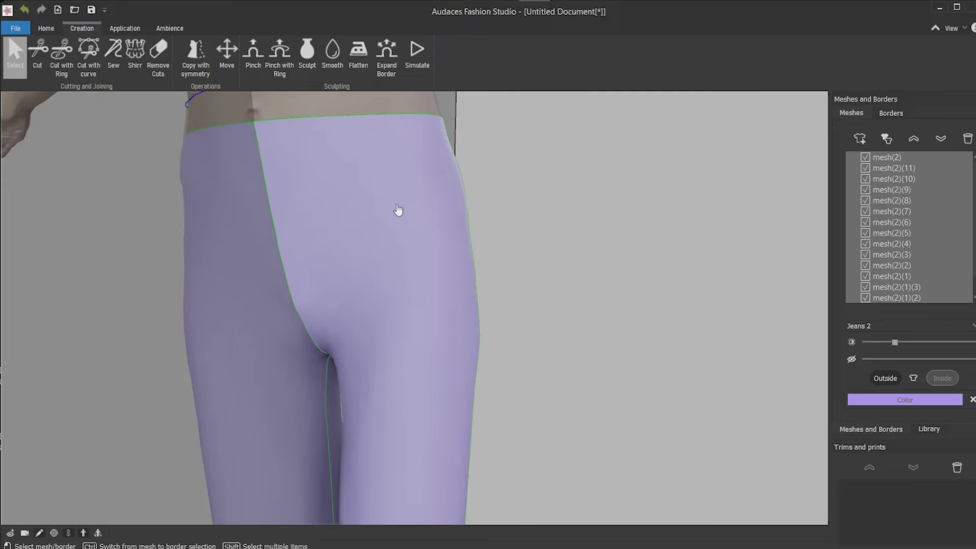
# Cut a curve from the waistband down to the side seam at the hip.
pyautogui.moveTo(433, 149); pyautogui.dragTo(307, 209, button='right')
pyautogui.moveTo(514, 219); pyautogui.dragTo(374, 227, button='right')
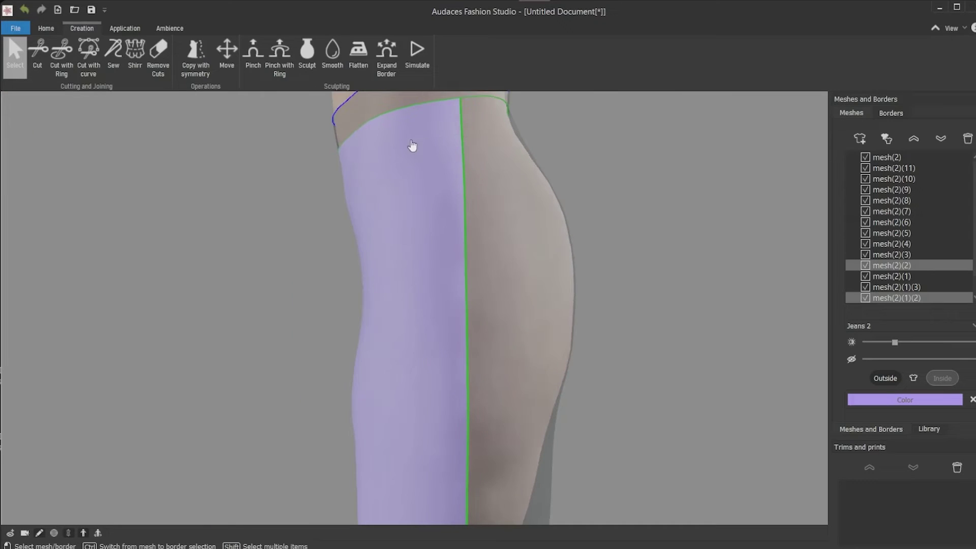
pyautogui.click(89, 55)
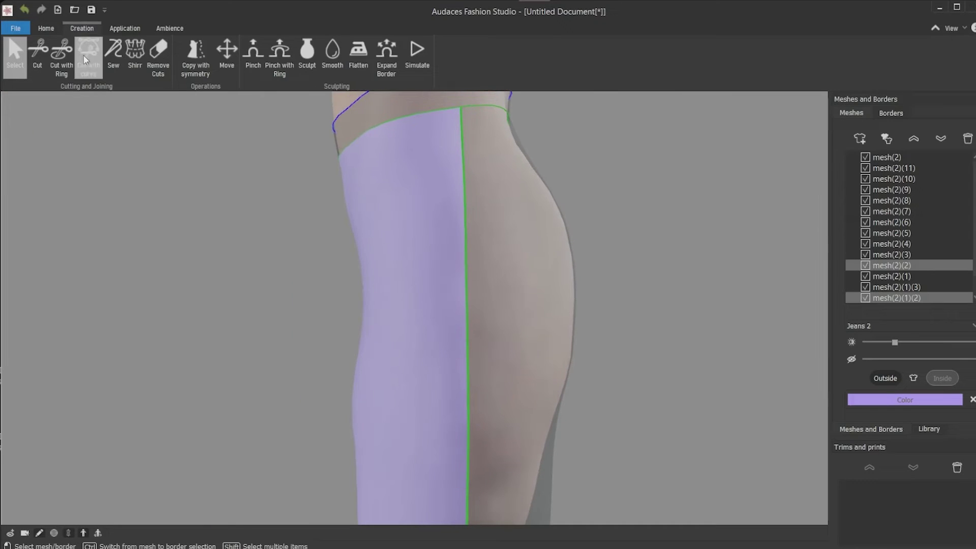
pyautogui.click(435, 112)
pyautogui.scroll(-2, 466, 339)
pyautogui.scroll(-2, 465, 339)
pyautogui.scroll(-2, 466, 338)
pyautogui.scroll(-2, 466, 337)
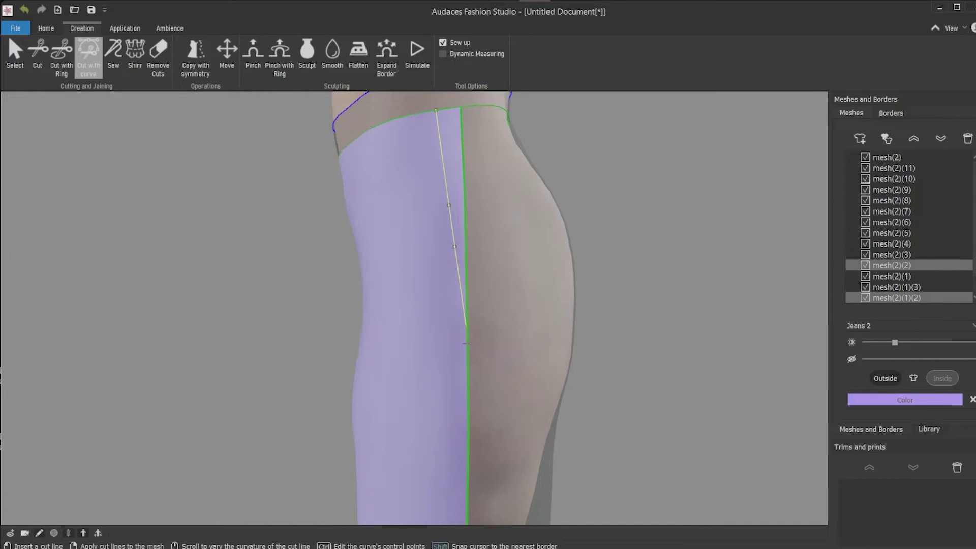
pyautogui.rightClick(465, 341)
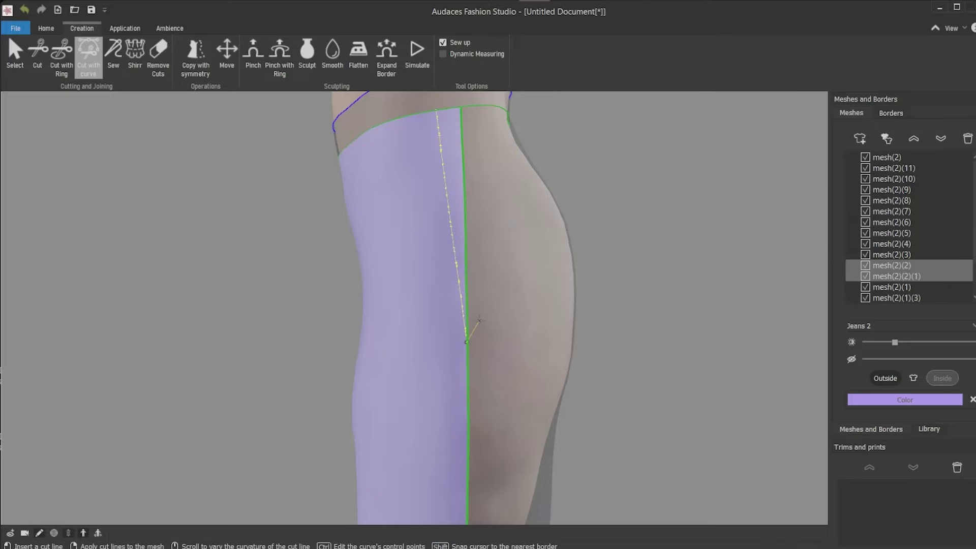
# Remove the redundant straight side cut and inspect the trousers all round.
pyautogui.click(158, 53)
pyautogui.click(464, 180)
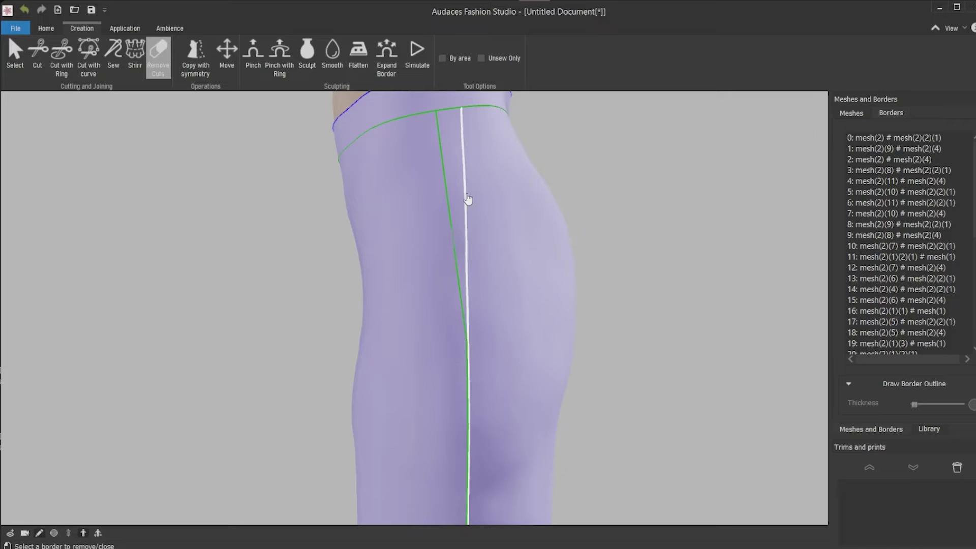
pyautogui.moveTo(469, 200); pyautogui.dragTo(453, 343, button='right')
pyautogui.scroll(-3, 321, 333)
pyautogui.moveTo(320, 333)
pyautogui.mouseDown(button='right')
pyautogui.moveTo(354, 339)
pyautogui.moveTo(427, 283)
pyautogui.mouseUp(button='right')
pyautogui.click(427, 282)
pyautogui.moveTo(602, 331)
pyautogui.mouseDown(button='right')
pyautogui.moveTo(298, 310)
pyautogui.moveTo(311, 321)
pyautogui.mouseUp(button='right')
pyautogui.scroll(-2, 312, 321)
pyautogui.scroll(-2, 329, 305)
pyautogui.scroll(-1, 503, 356)
pyautogui.moveTo(480, 336)
pyautogui.mouseDown(button='right')
pyautogui.moveTo(457, 299)
pyautogui.moveTo(273, 392)
pyautogui.moveTo(478, 209)
pyautogui.mouseUp(button='right')
# Select the waistband mesh and apply a straight vertical cut at its centre.
pyautogui.press('Escape')
pyautogui.scroll(3, 477, 209)
pyautogui.scroll(2, 471, 367)
pyautogui.moveTo(472, 367); pyautogui.dragTo(402, 236, button='right')
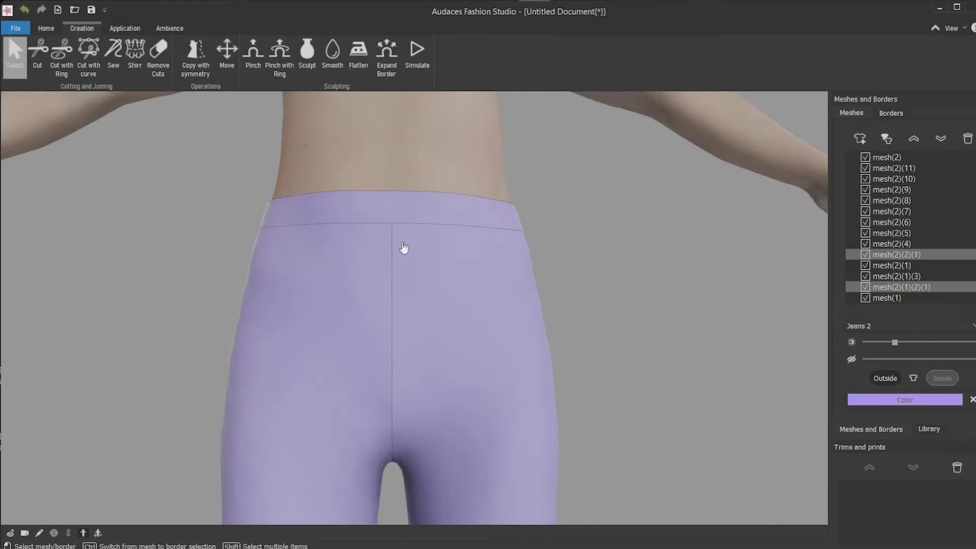
pyautogui.click(401, 235)
pyautogui.click(40, 534)
pyautogui.scroll(2, 415, 200)
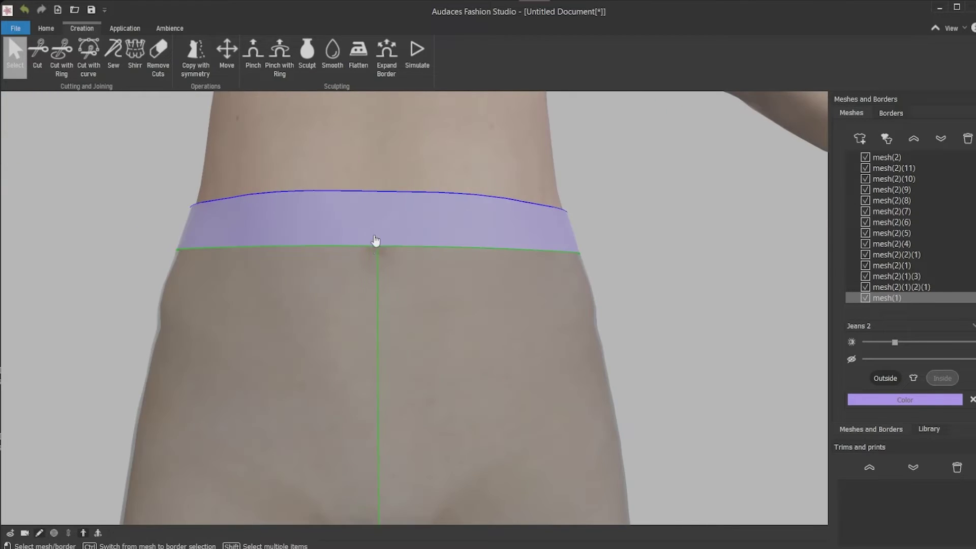
pyautogui.scroll(1, 376, 242)
pyautogui.click(37, 55)
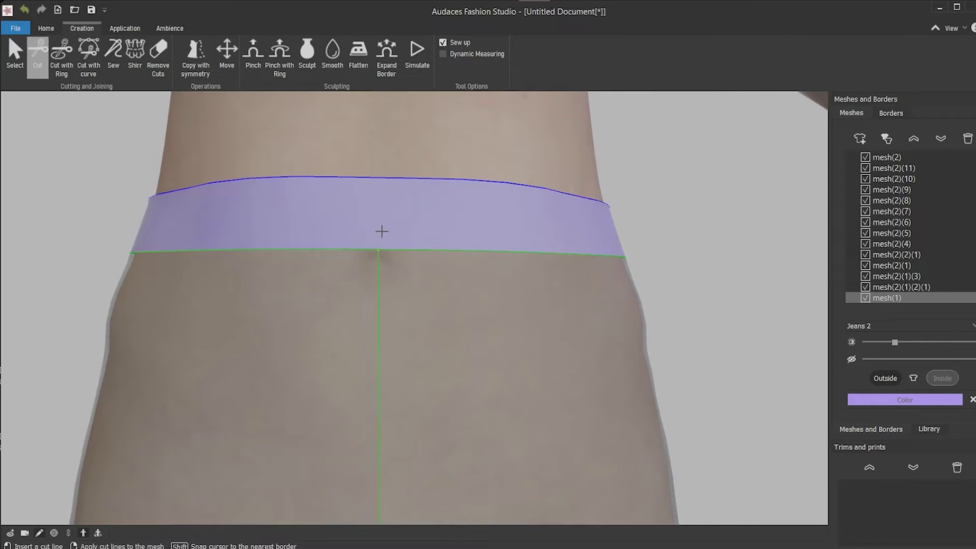
pyautogui.rightClick(408, 208)
pyautogui.scroll(-3, 410, 207)
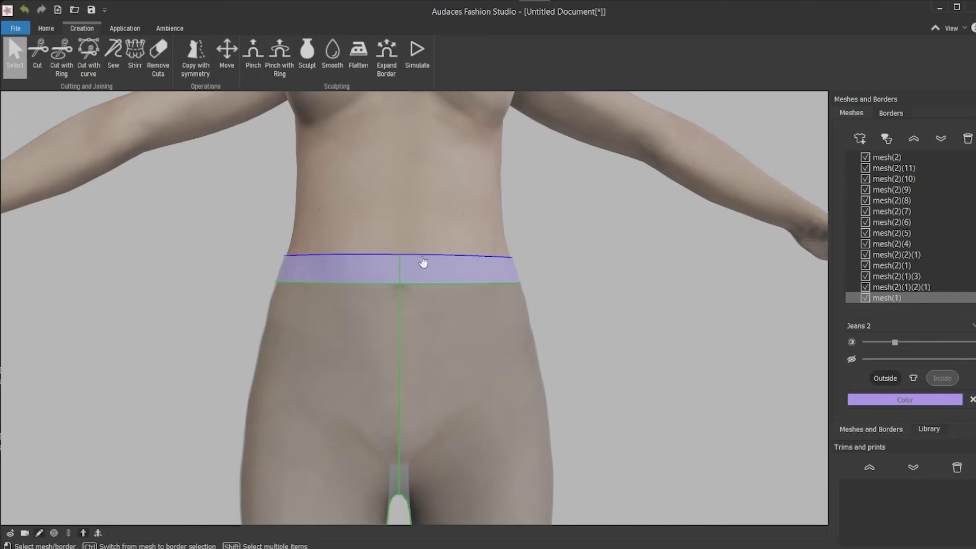
pyautogui.scroll(2, 423, 262)
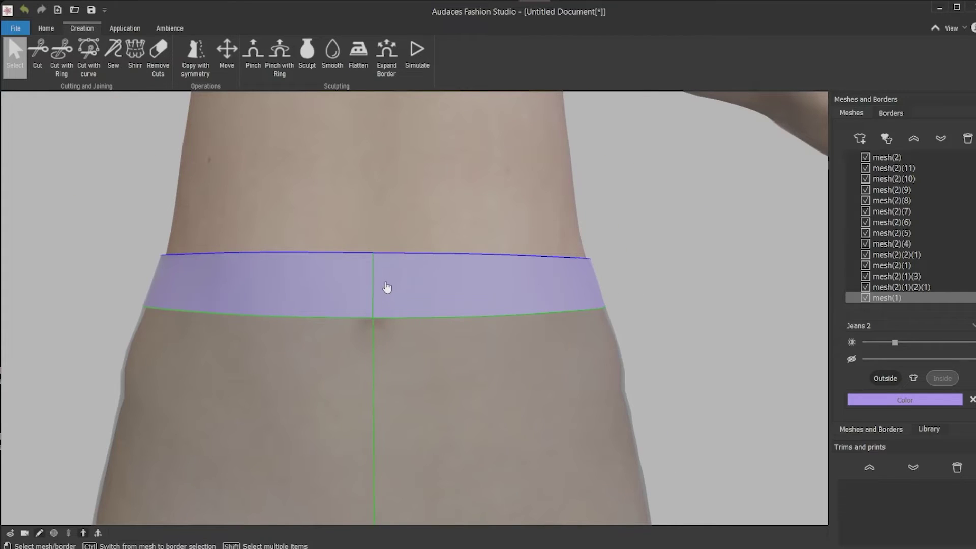
# Apply a Button 4 holes trim from the Mesh Trim library onto the waistband.
pyautogui.click(133, 27)
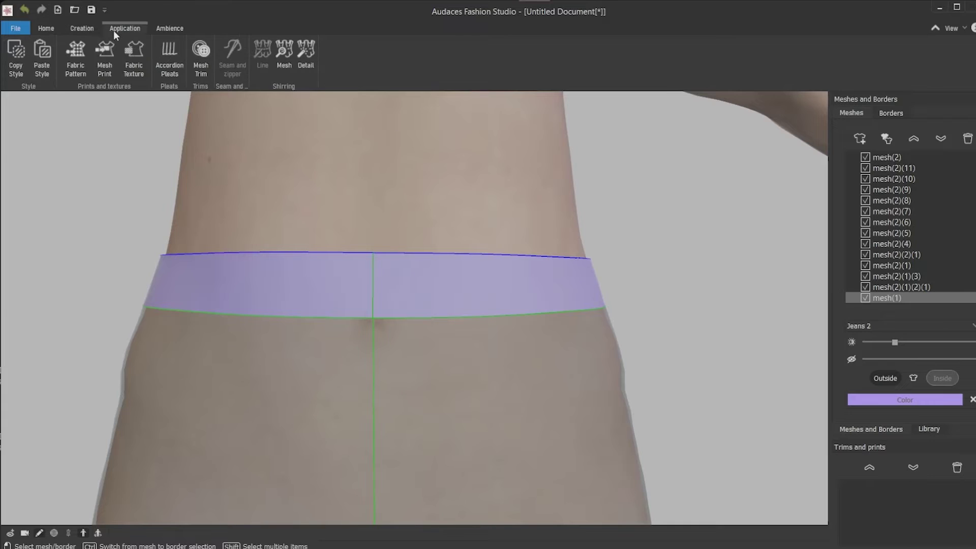
pyautogui.click(201, 73)
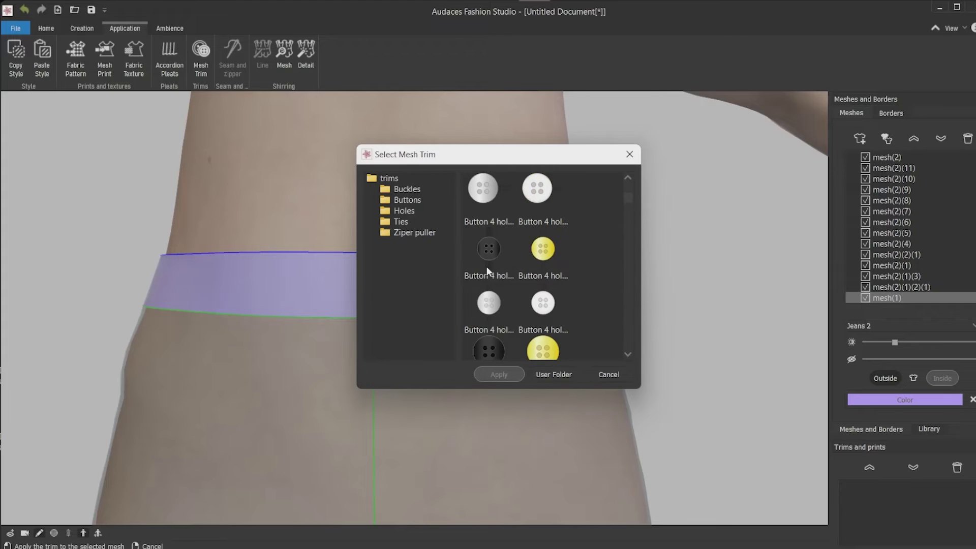
pyautogui.click(494, 304)
pyautogui.click(516, 375)
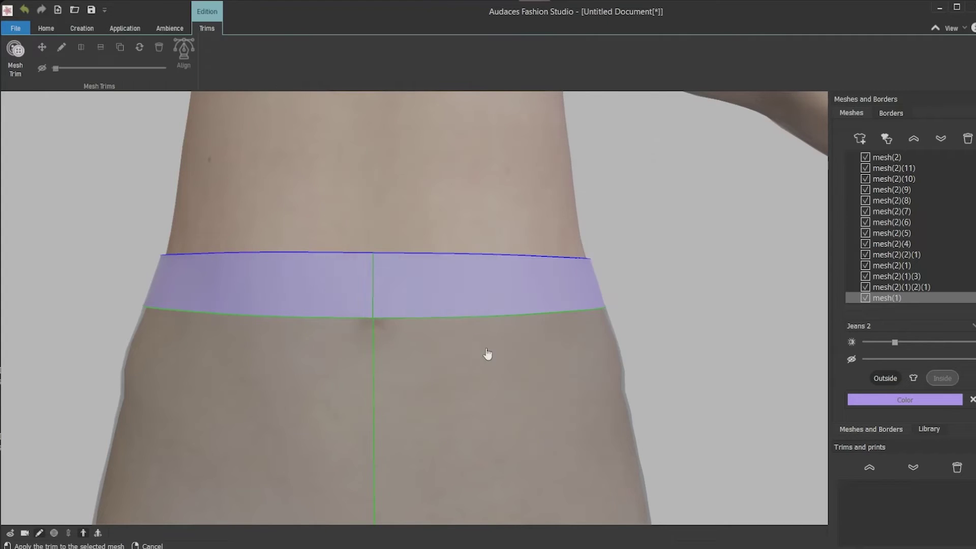
pyautogui.click(412, 285)
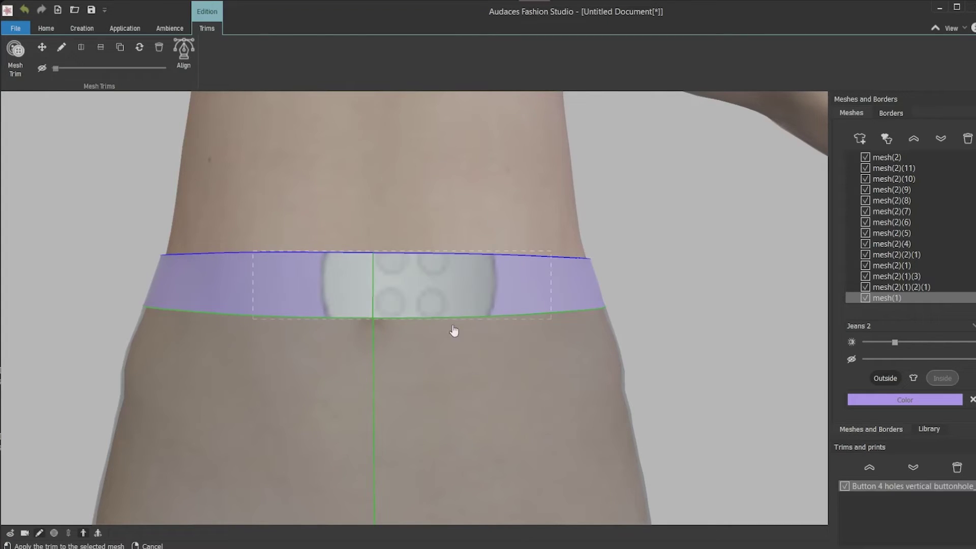
# Shrink the button to a realistic size with the gizmo and finish editing.
pyautogui.click(425, 271)
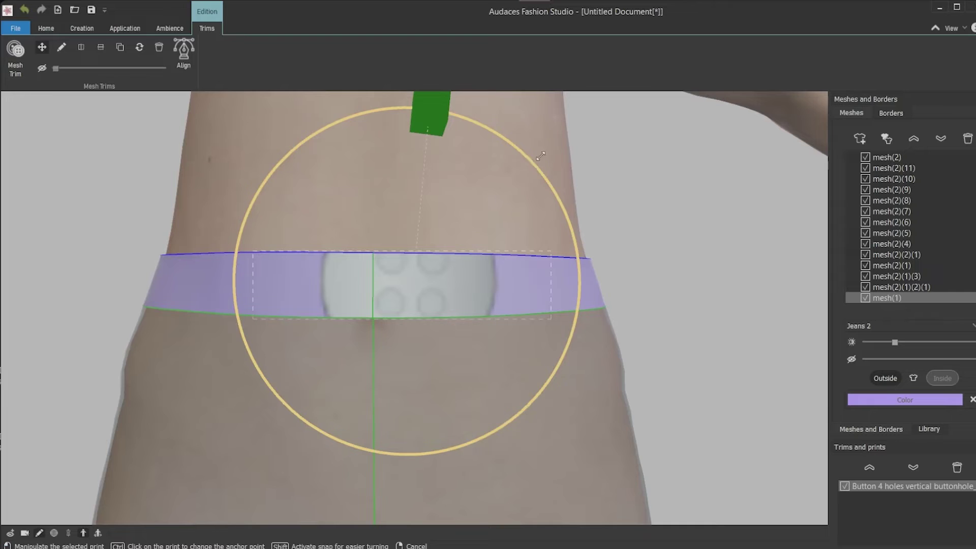
pyautogui.moveTo(531, 166)
pyautogui.mouseDown()
pyautogui.moveTo(455, 269)
pyautogui.moveTo(421, 283)
pyautogui.mouseUp()
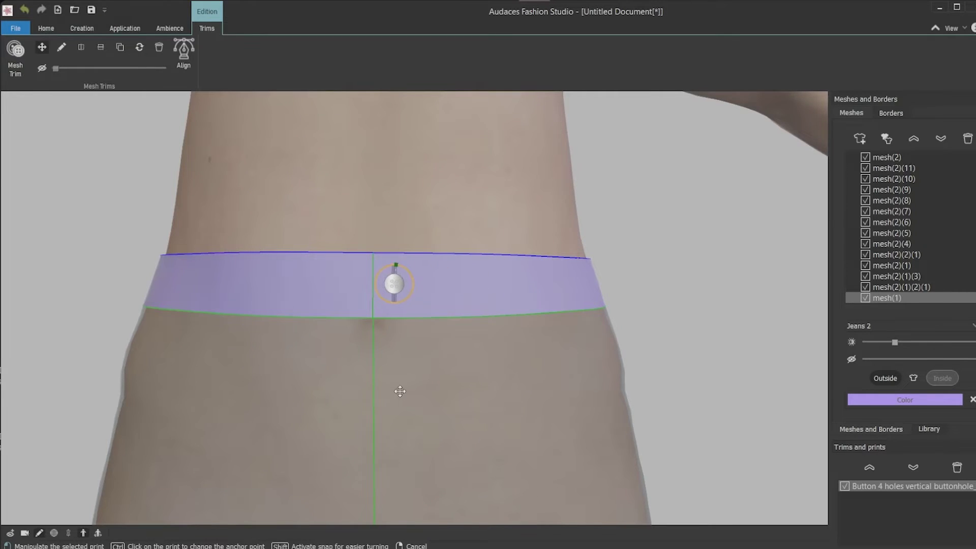
pyautogui.scroll(-3, 399, 392)
pyautogui.click(333, 411)
pyautogui.moveTo(324, 421); pyautogui.dragTo(399, 279, button='middle')
pyautogui.click(409, 401)
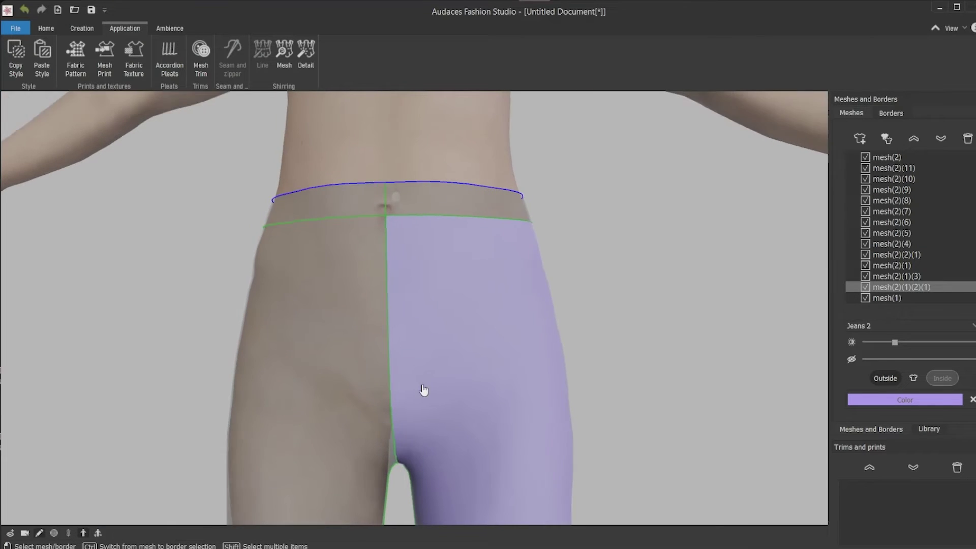
pyautogui.scroll(3, 430, 355)
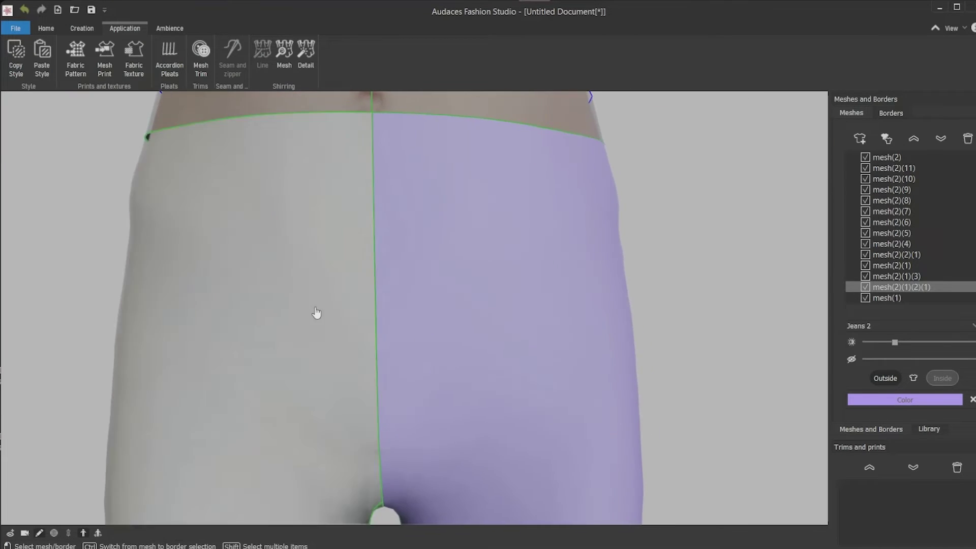
# Cut the J-shaped fly line from the waistband seam down to the crotch seam with the curve cutting tool.
pyautogui.click(92, 30)
pyautogui.click(89, 61)
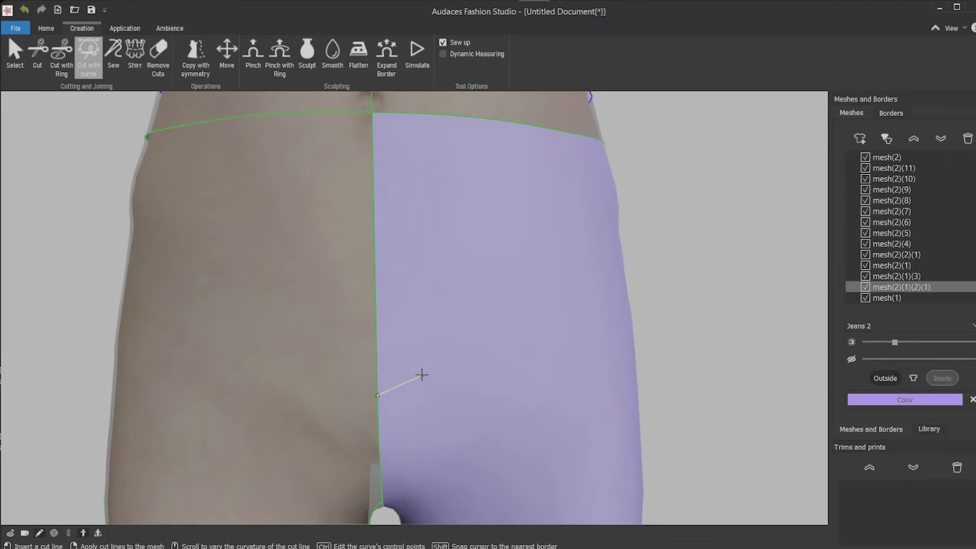
pyautogui.scroll(1, 422, 367)
pyautogui.click(422, 367)
pyautogui.moveTo(403, 377)
pyautogui.mouseDown(button='middle')
pyautogui.moveTo(417, 244)
pyautogui.moveTo(399, 180)
pyautogui.mouseUp(button='middle')
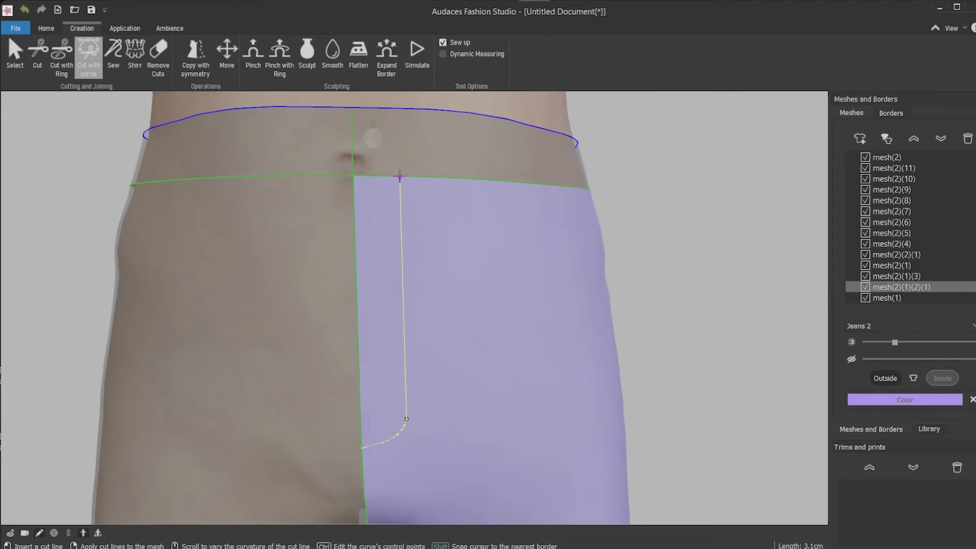
pyautogui.rightClick(403, 236)
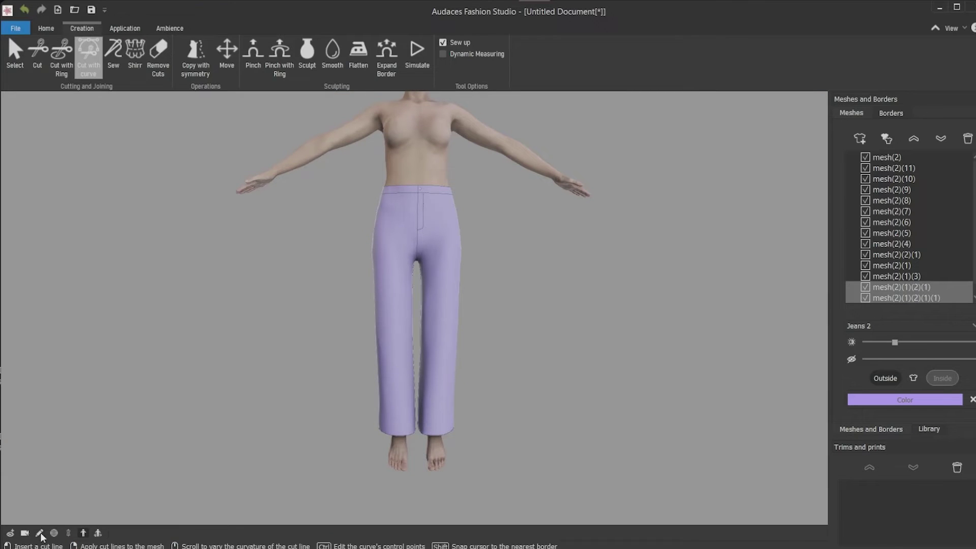
# Select the centre front seam and the inner leg seams together as a border group.
pyautogui.press('Escape')
pyautogui.scroll(3, 427, 259)
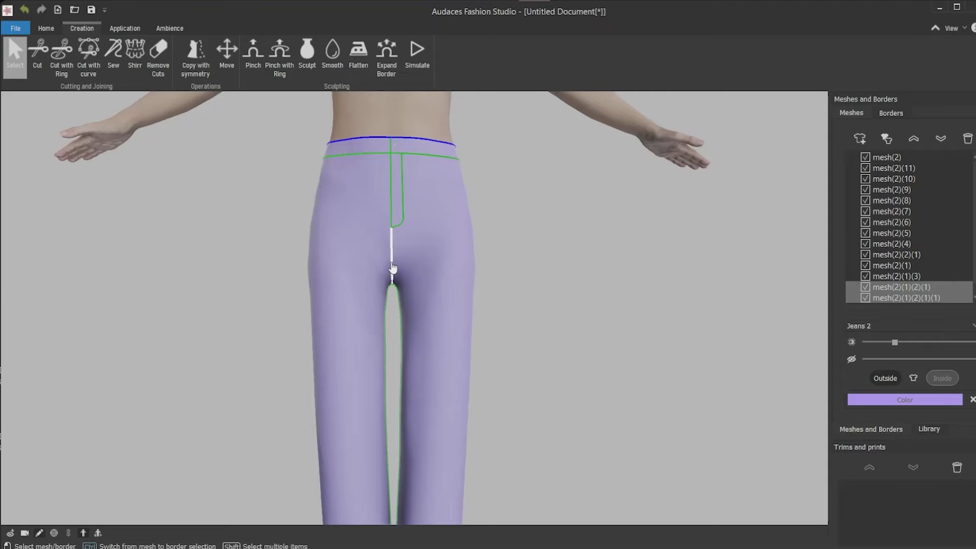
pyautogui.click(396, 217)
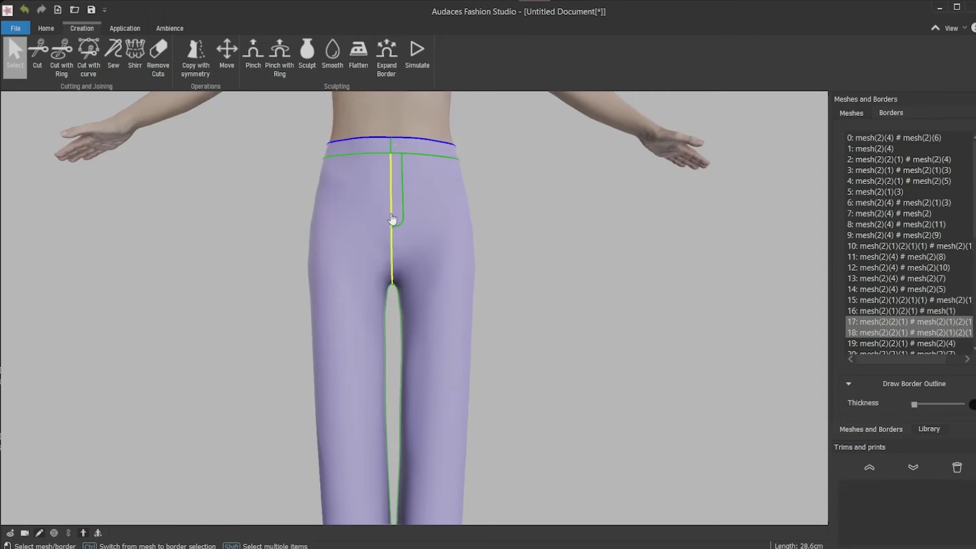
pyautogui.moveTo(464, 266); pyautogui.dragTo(360, 359, button='middle')
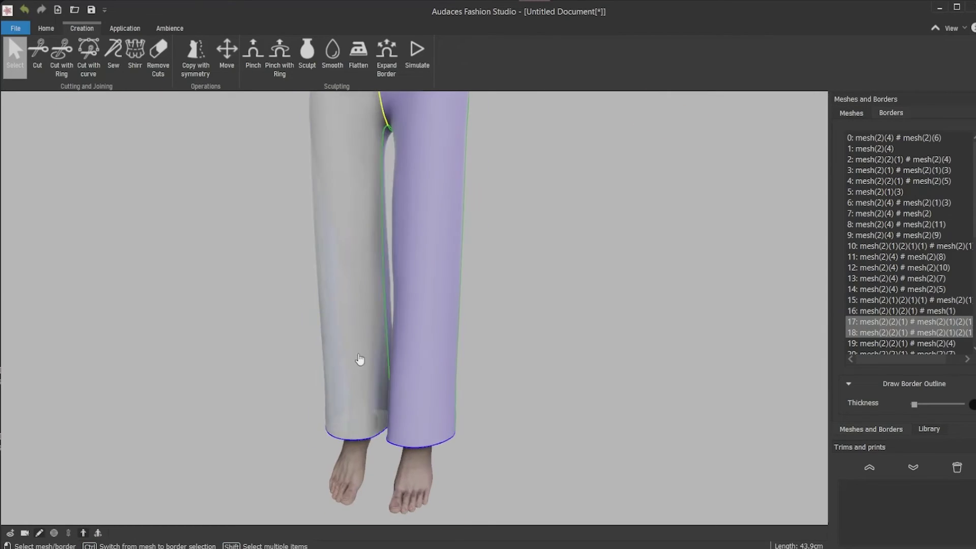
pyautogui.keyDown('shift'); pyautogui.click(376, 260); pyautogui.keyUp('shift')
pyautogui.moveTo(378, 263)
pyautogui.mouseDown(button='middle')
pyautogui.moveTo(386, 344)
pyautogui.moveTo(397, 219)
pyautogui.moveTo(434, 453)
pyautogui.moveTo(272, 306)
pyautogui.moveTo(374, 212)
pyautogui.mouseUp(button='middle')
pyautogui.keyDown('shift'); pyautogui.click(385, 348); pyautogui.keyUp('shift')
# Add the fly and waist seams to the selection and apply CT001 stitching to all chosen seams.
pyautogui.keyDown('shift'); pyautogui.click(390, 363); pyautogui.keyUp('shift')
pyautogui.keyDown('shift'); pyautogui.click(429, 388); pyautogui.keyUp('shift')
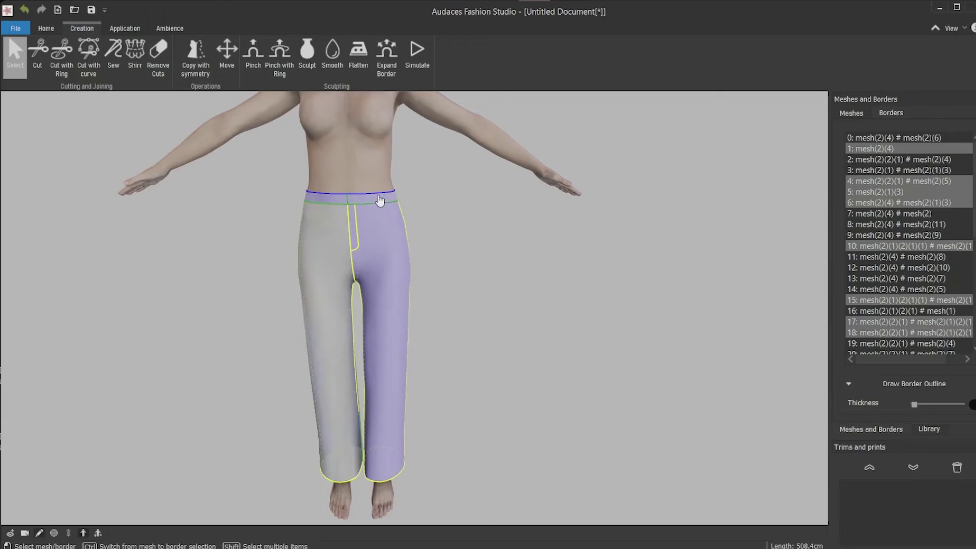
pyautogui.click(129, 29)
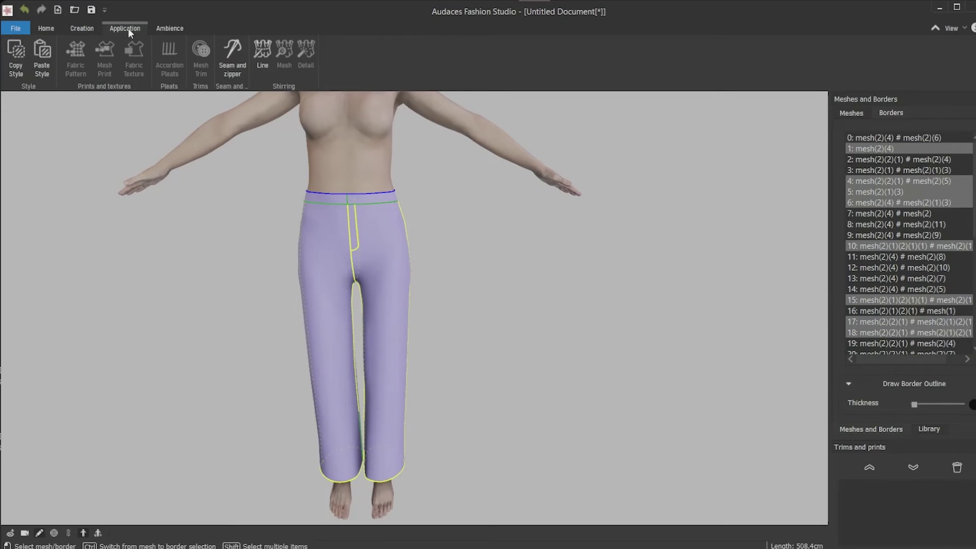
pyautogui.click(230, 71)
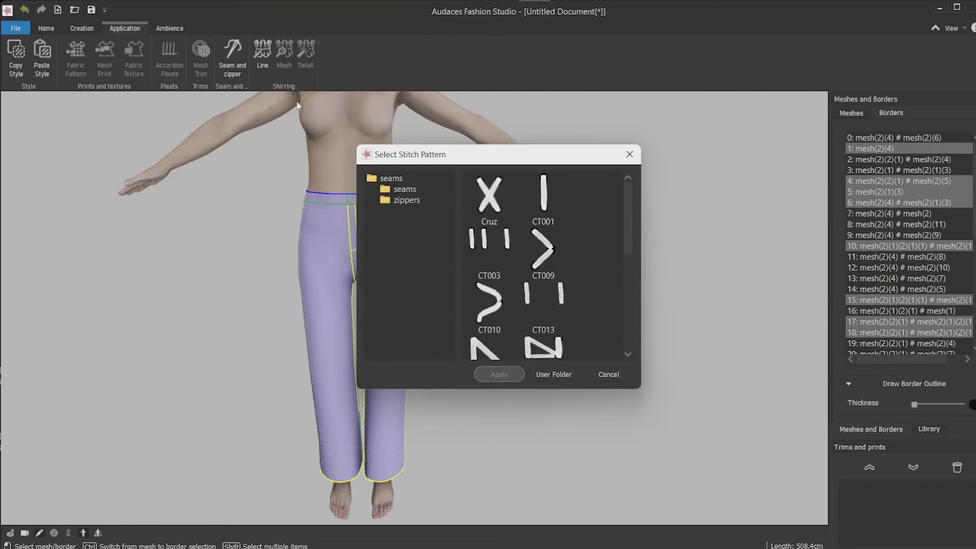
pyautogui.click(544, 200)
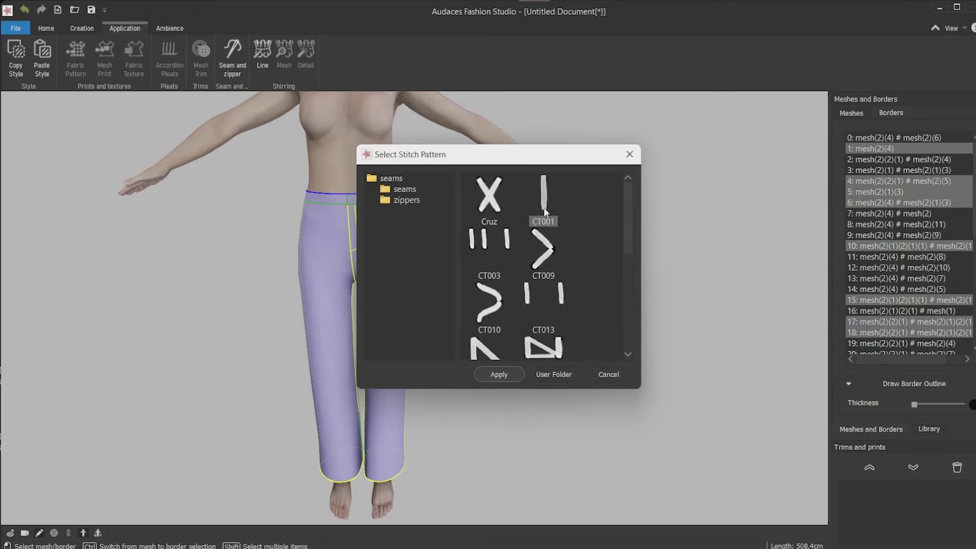
pyautogui.click(498, 374)
pyautogui.scroll(5, 370, 248)
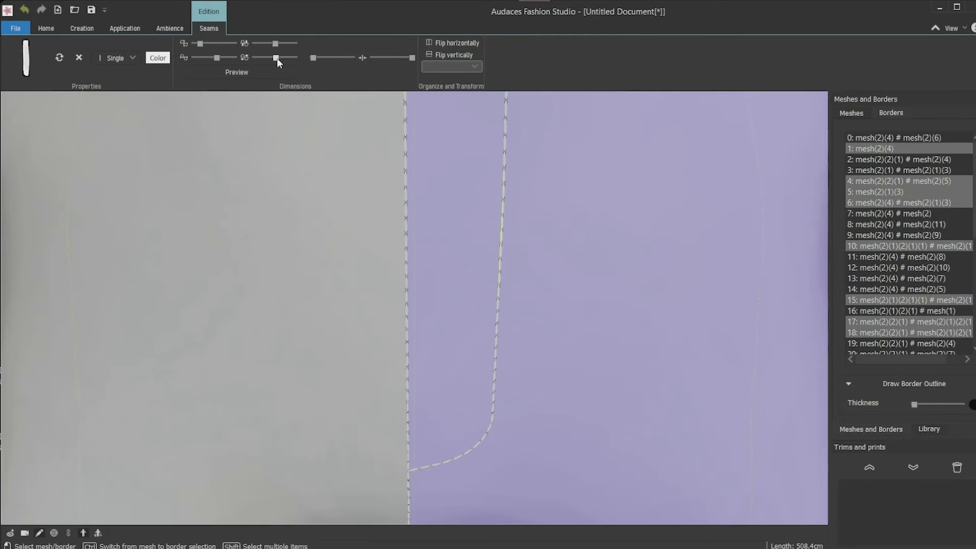
# Enlarge the stitches and offset the stitching slightly away from the seam lines.
pyautogui.moveTo(201, 44); pyautogui.dragTo(204, 44)
pyautogui.moveTo(275, 44); pyautogui.dragTo(289, 47)
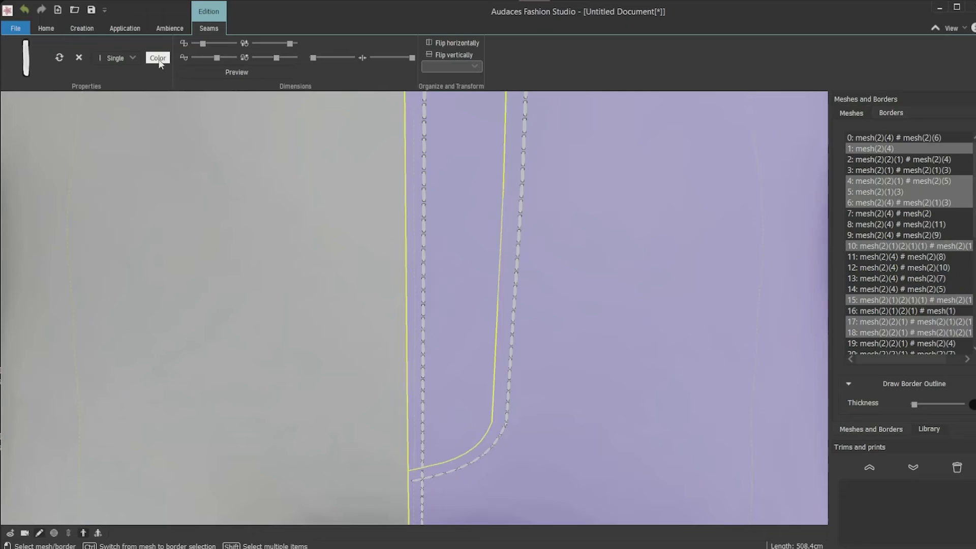
# Apply the stitch pattern along the waistband's vertical seam.
pyautogui.click(131, 58)
pyautogui.scroll(-5, 420, 355)
pyautogui.scroll(2, 413, 290)
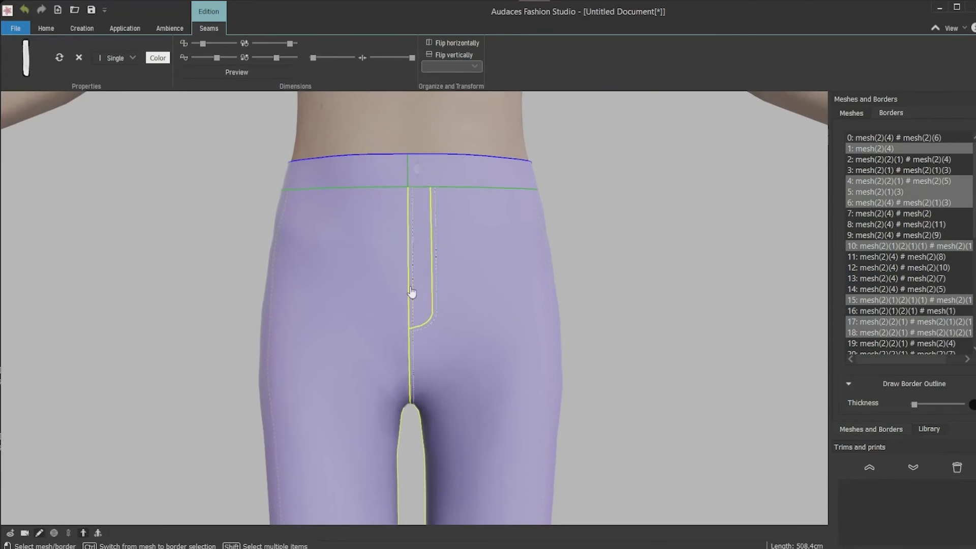
pyautogui.scroll(1, 420, 163)
pyautogui.scroll(2, 396, 158)
pyautogui.click(393, 152)
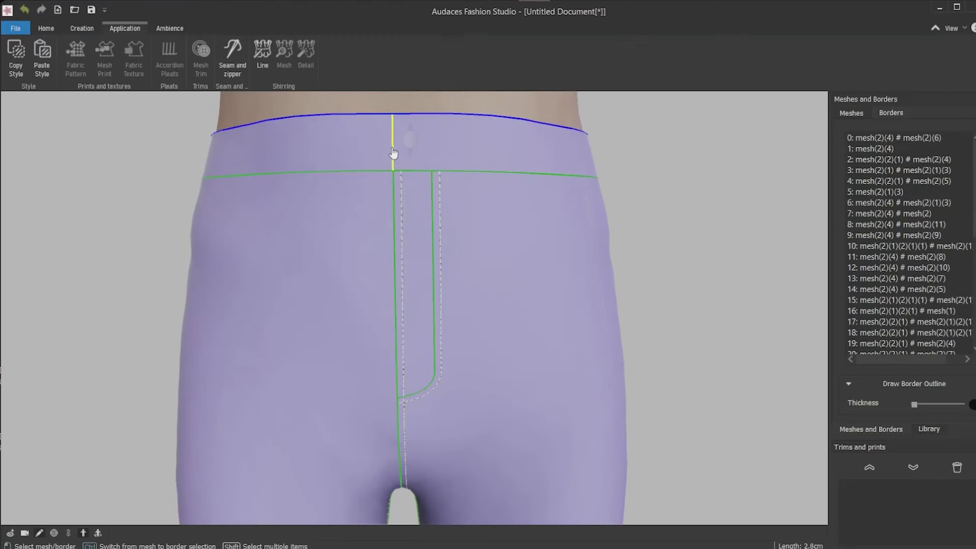
pyautogui.click(233, 57)
pyautogui.click(544, 202)
pyautogui.click(499, 374)
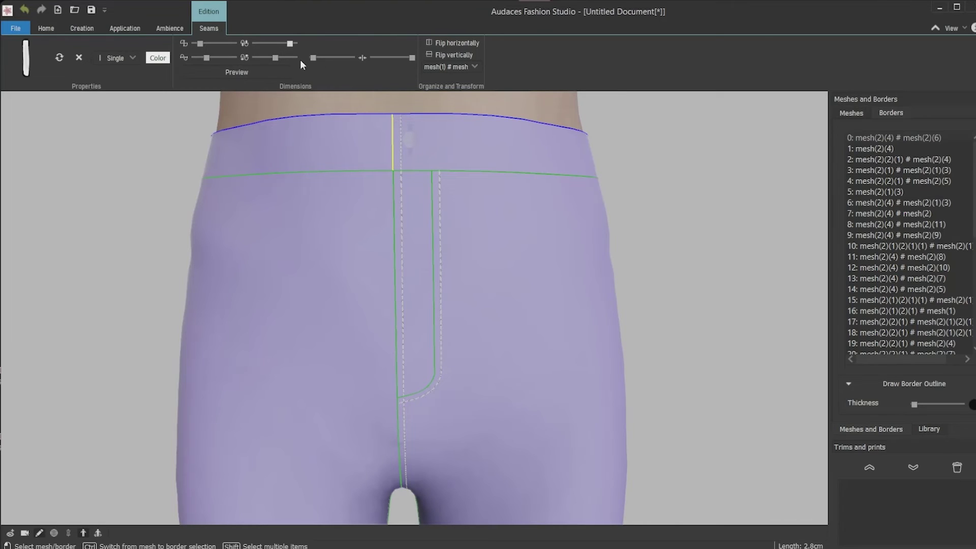
# Paste the copied purple style with its button onto the waistband and the fly.
pyautogui.click(399, 229)
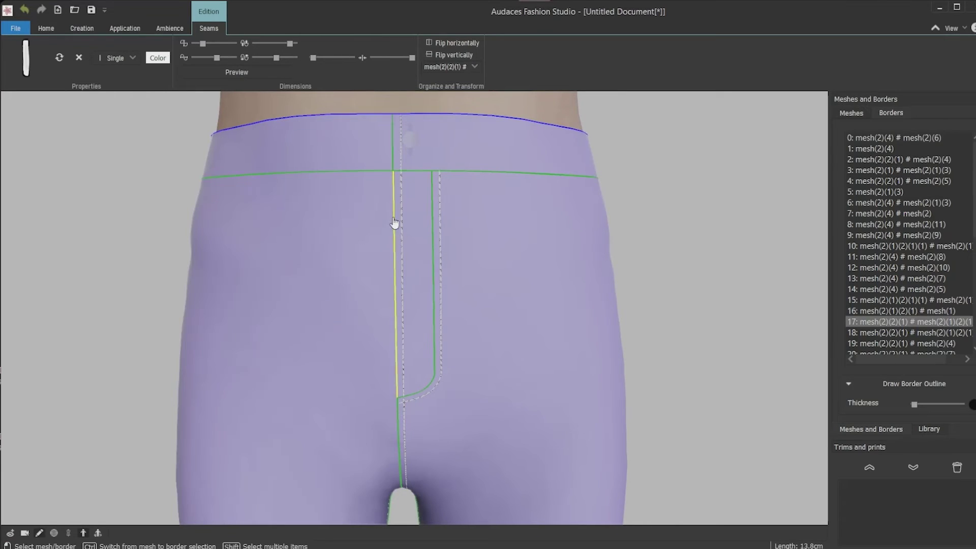
pyautogui.click(122, 30)
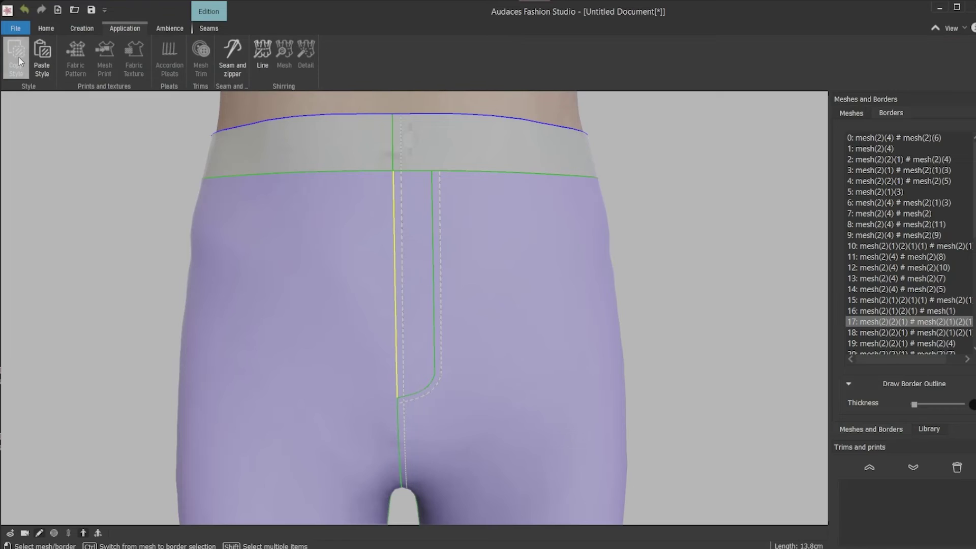
pyautogui.click(392, 149)
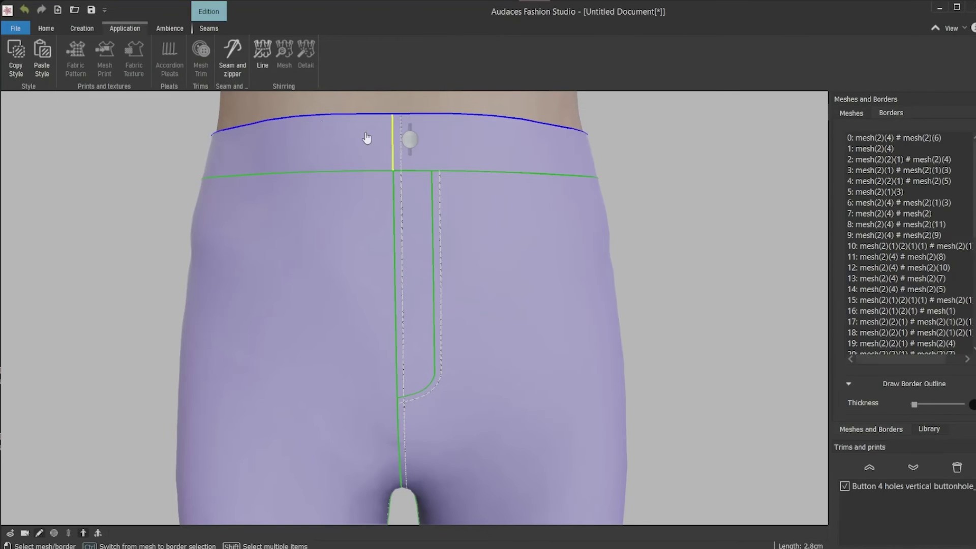
pyautogui.click(44, 69)
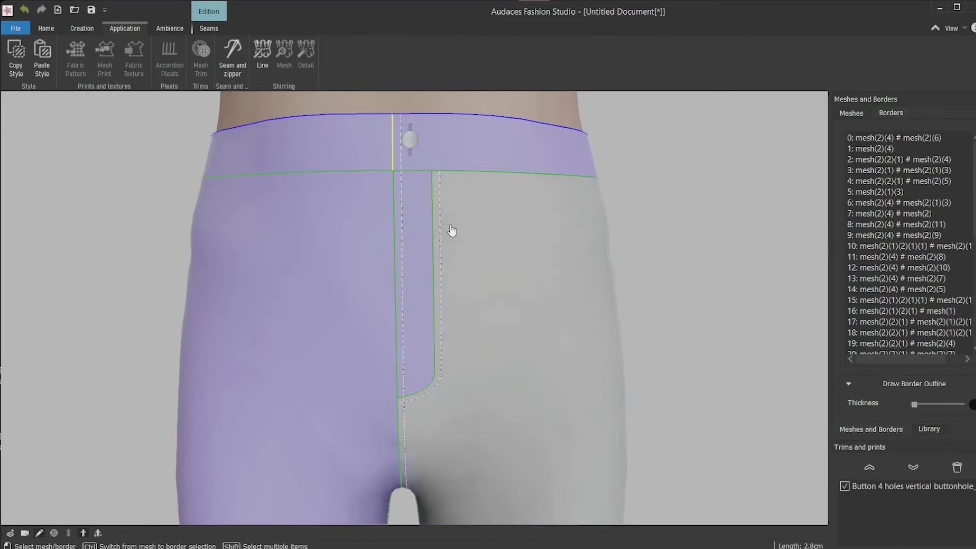
pyautogui.scroll(3, 447, 229)
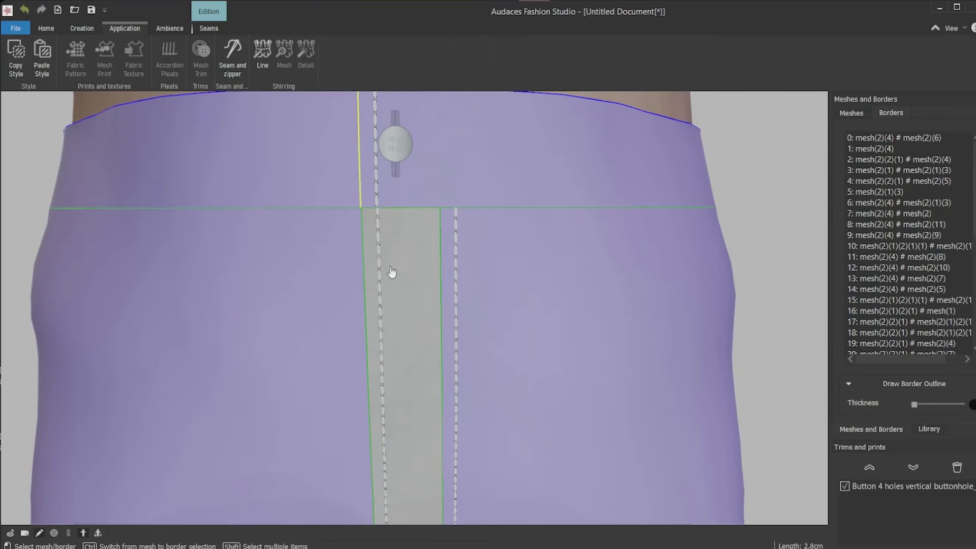
pyautogui.scroll(-5, 390, 272)
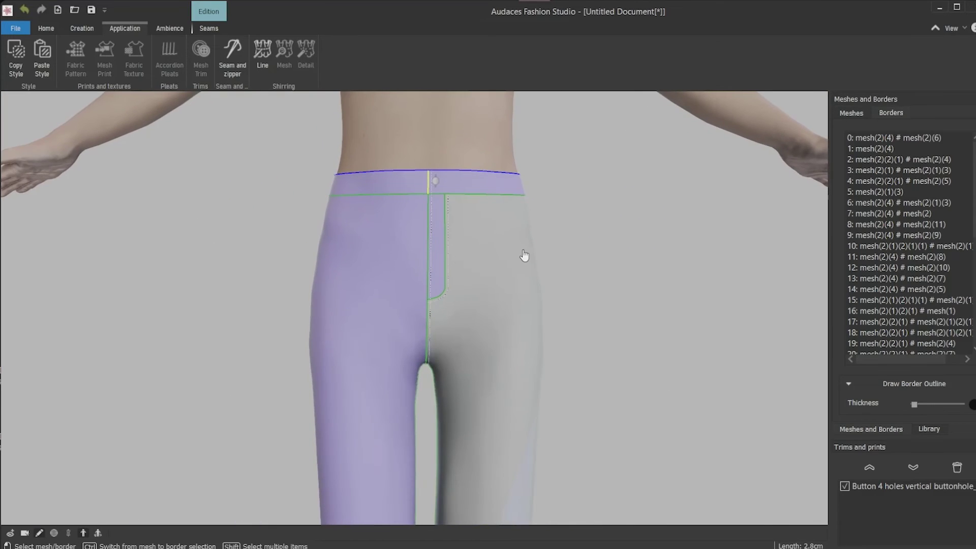
pyautogui.scroll(-3, 524, 254)
pyautogui.scroll(-2, 410, 348)
pyautogui.scroll(-1, 455, 374)
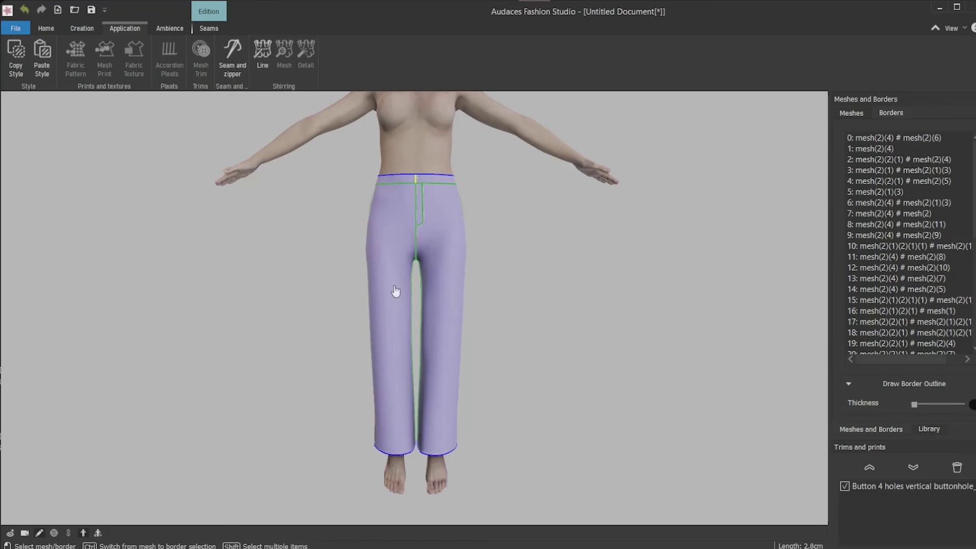
# Select every trouser piece in the Meshes list and apply the Linen_NRM fabric texture to them.
pyautogui.click(852, 113)
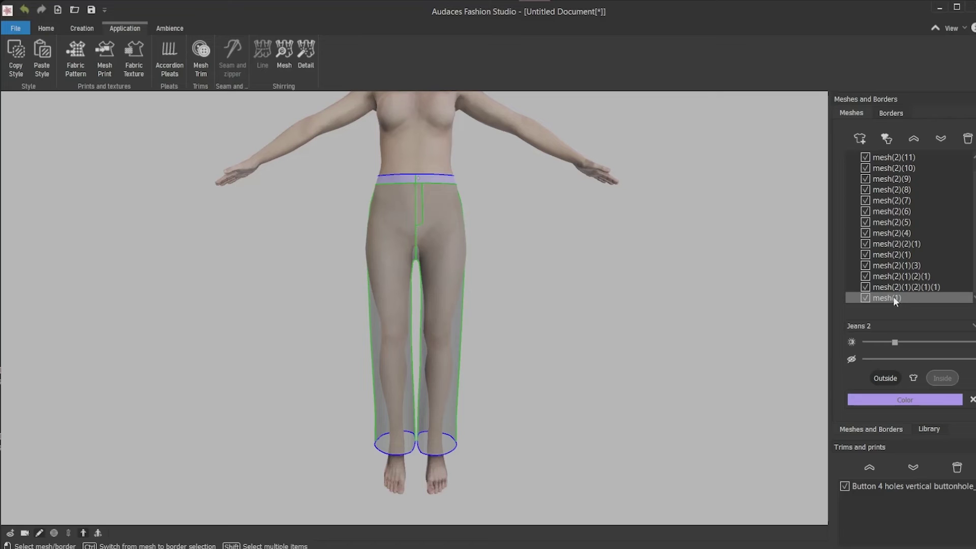
pyautogui.click(891, 157)
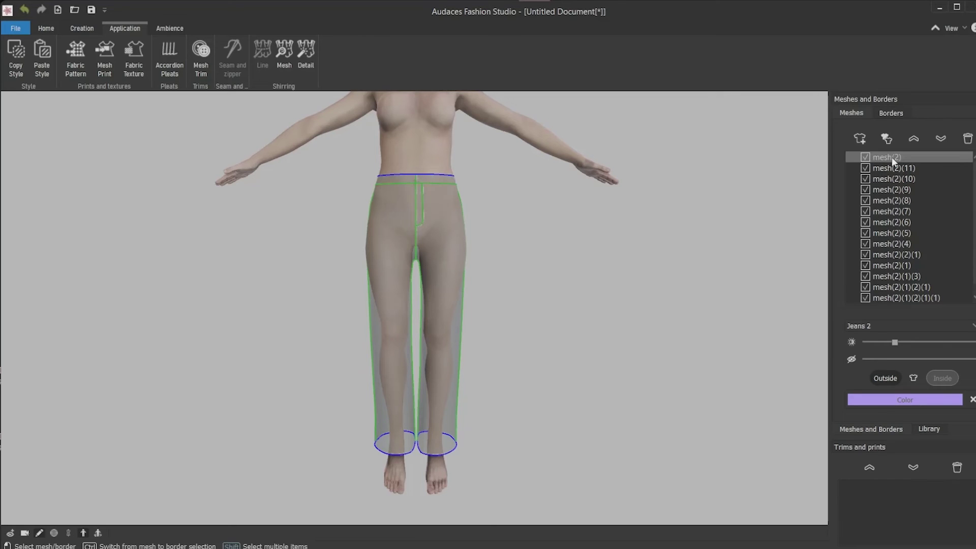
pyautogui.moveTo(896, 221); pyautogui.dragTo(889, 298)
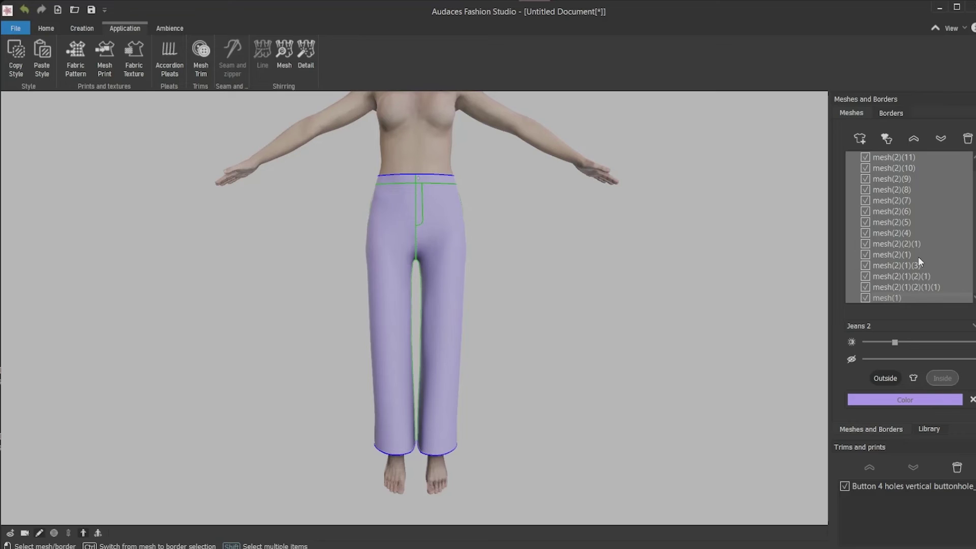
pyautogui.click(137, 51)
pyautogui.scroll(-5, 543, 299)
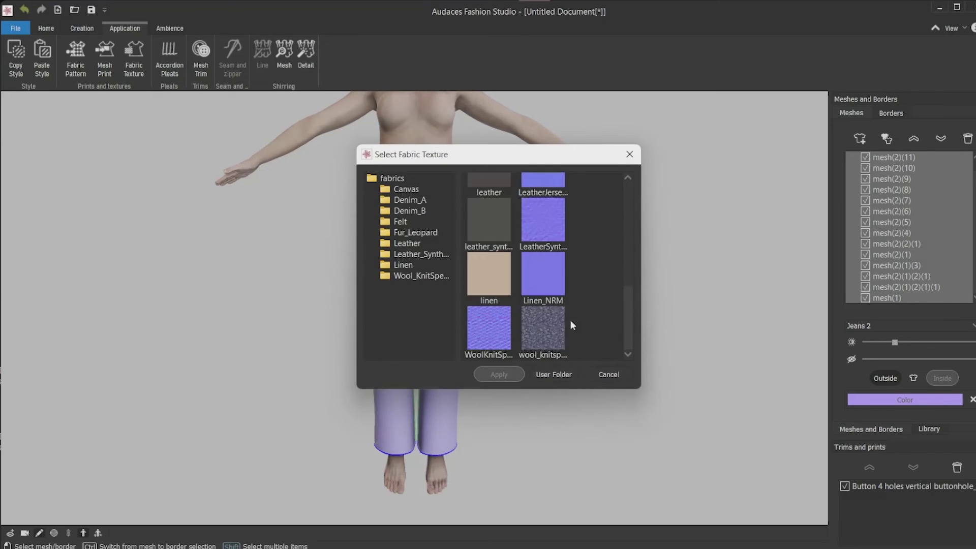
pyautogui.click(542, 280)
pyautogui.click(497, 370)
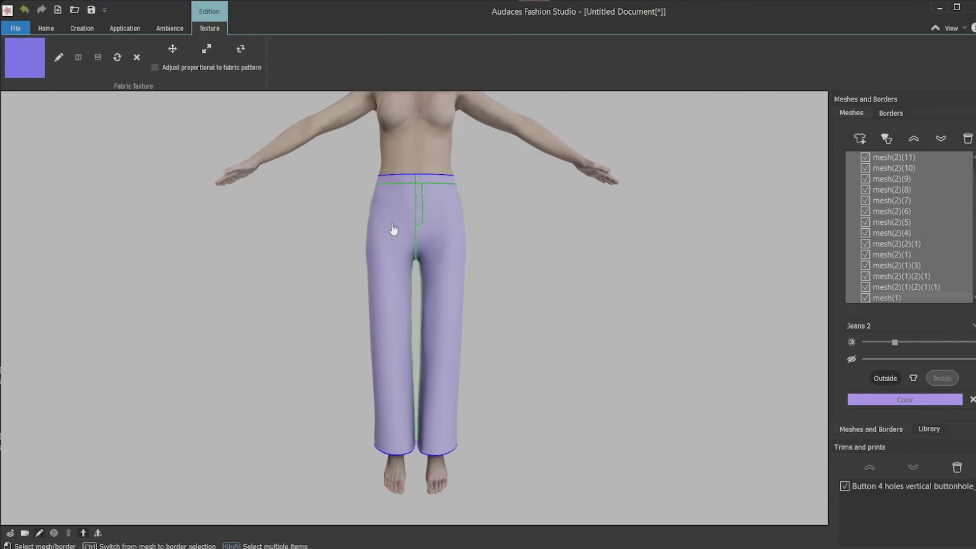
pyautogui.scroll(3, 393, 229)
pyautogui.scroll(3, 386, 277)
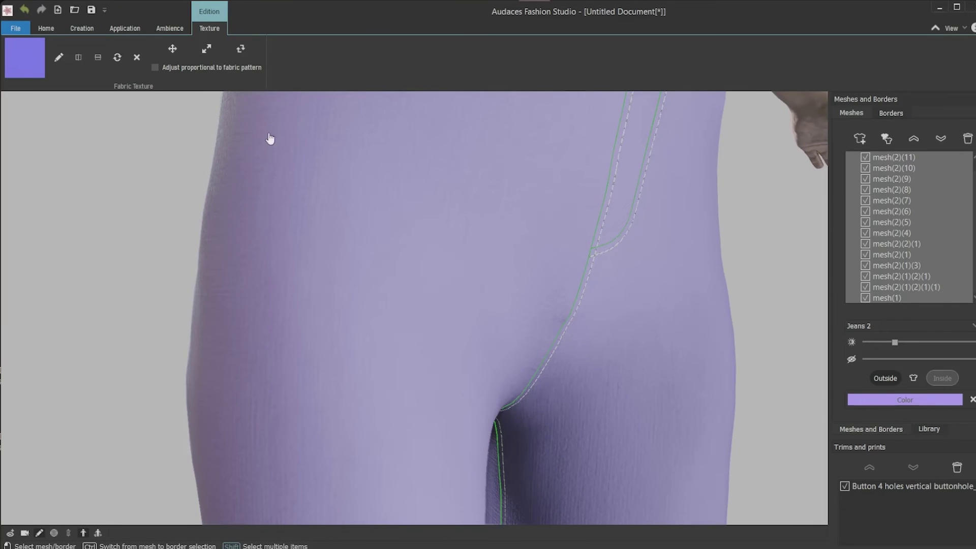
# Rescale and rotate the fabric weave to a diagonal and lower its smoothness for a matte look.
pyautogui.click(176, 50)
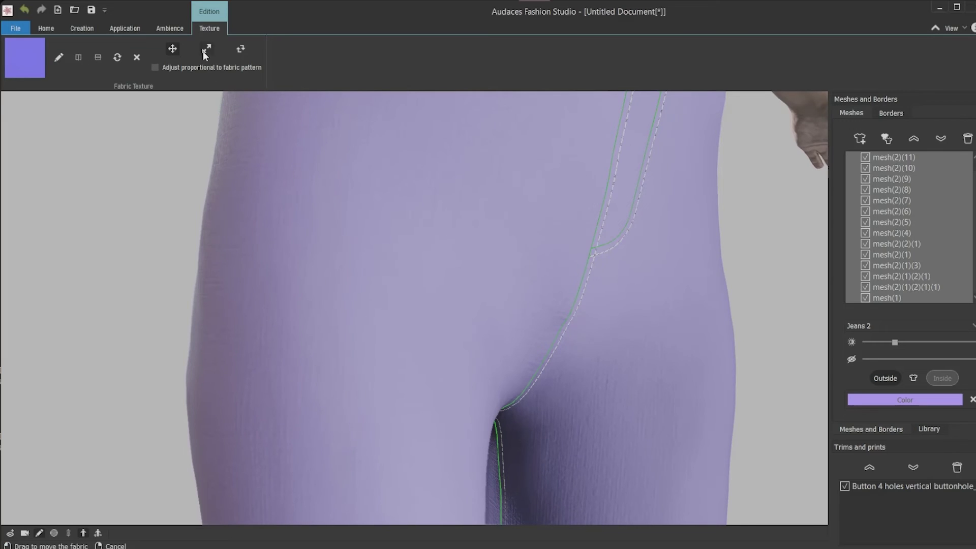
pyautogui.click(206, 49)
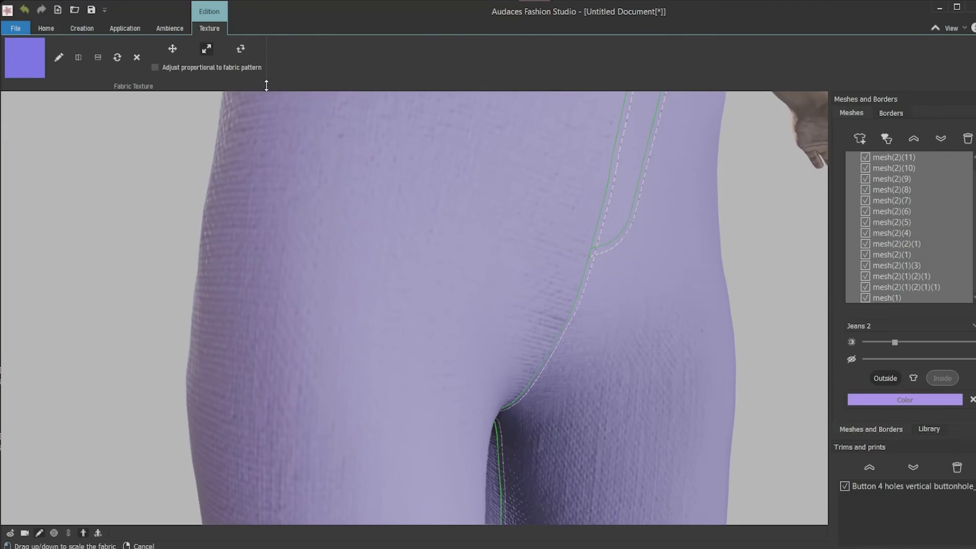
pyautogui.scroll(-2, 272, 133)
pyautogui.scroll(-2, 329, 272)
pyautogui.scroll(3, 329, 273)
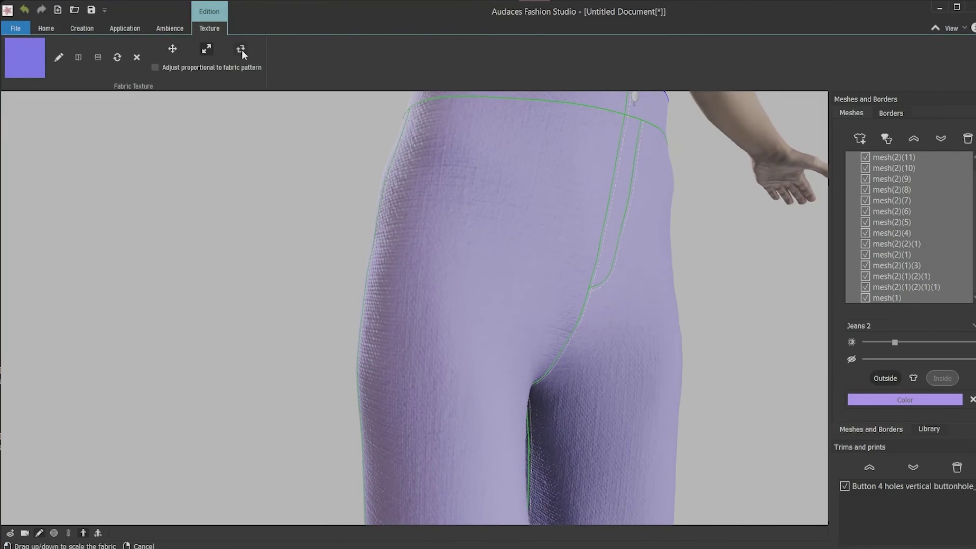
pyautogui.click(241, 50)
pyautogui.moveTo(514, 277)
pyautogui.mouseDown()
pyautogui.moveTo(471, 335)
pyautogui.moveTo(443, 283)
pyautogui.mouseUp()
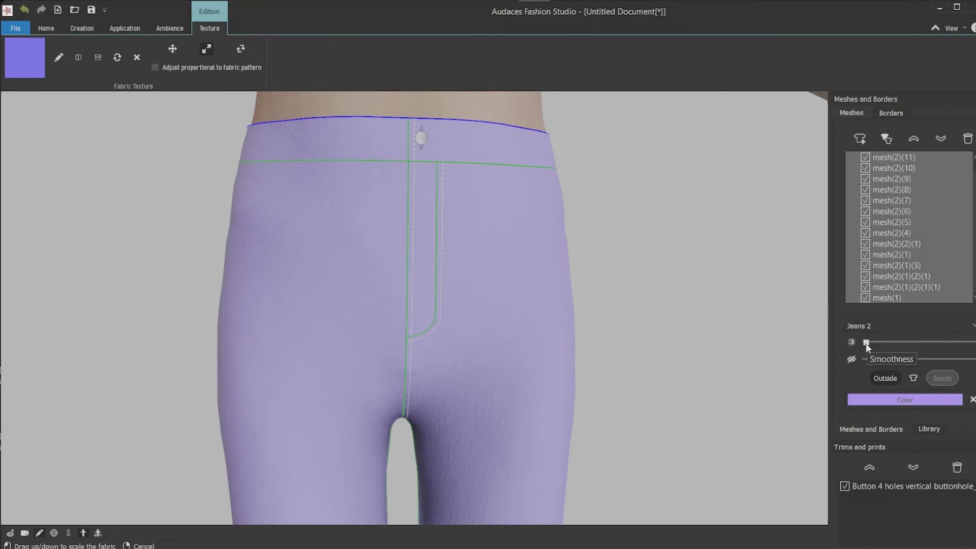
pyautogui.moveTo(866, 344)
pyautogui.mouseDown()
pyautogui.moveTo(968, 343)
pyautogui.moveTo(842, 330)
pyautogui.mouseUp()
pyautogui.scroll(-3, 529, 340)
pyautogui.scroll(-3, 489, 343)
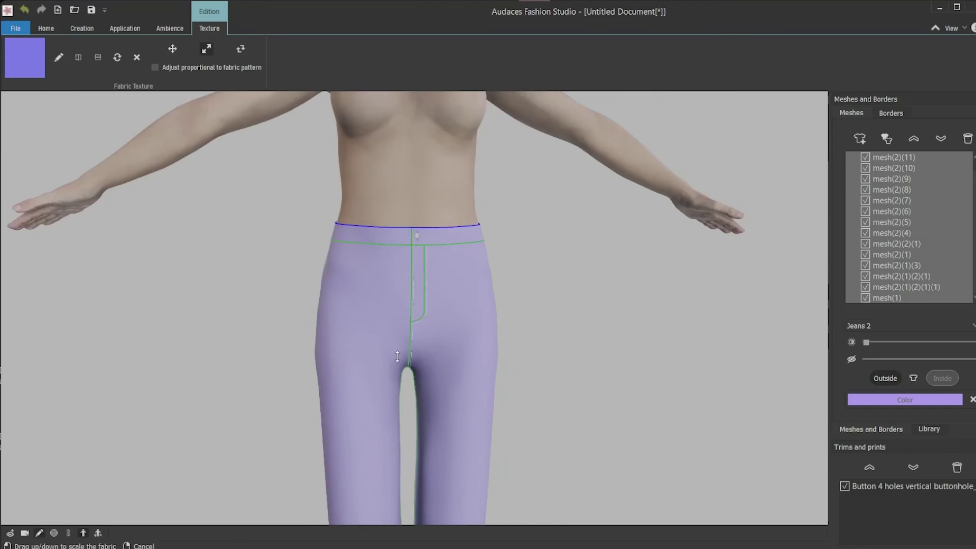
pyautogui.scroll(-3, 457, 346)
pyautogui.scroll(-2, 441, 349)
pyautogui.scroll(3, 446, 336)
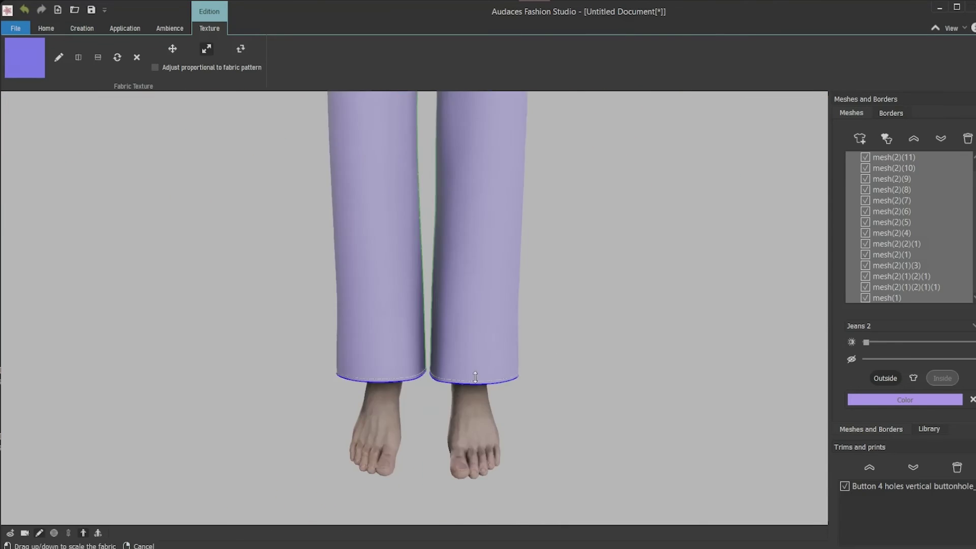
pyautogui.scroll(2, 427, 396)
pyautogui.scroll(-1, 409, 455)
pyautogui.scroll(-2, 410, 366)
pyautogui.scroll(1, 412, 288)
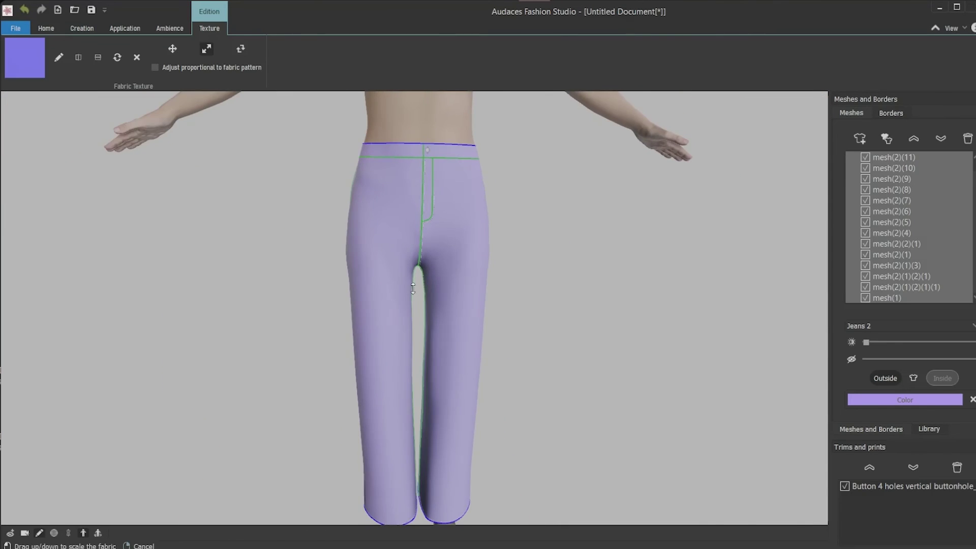
# Darken the trouser colour to purple #7f70b3 with Value 179.
pyautogui.click(867, 400)
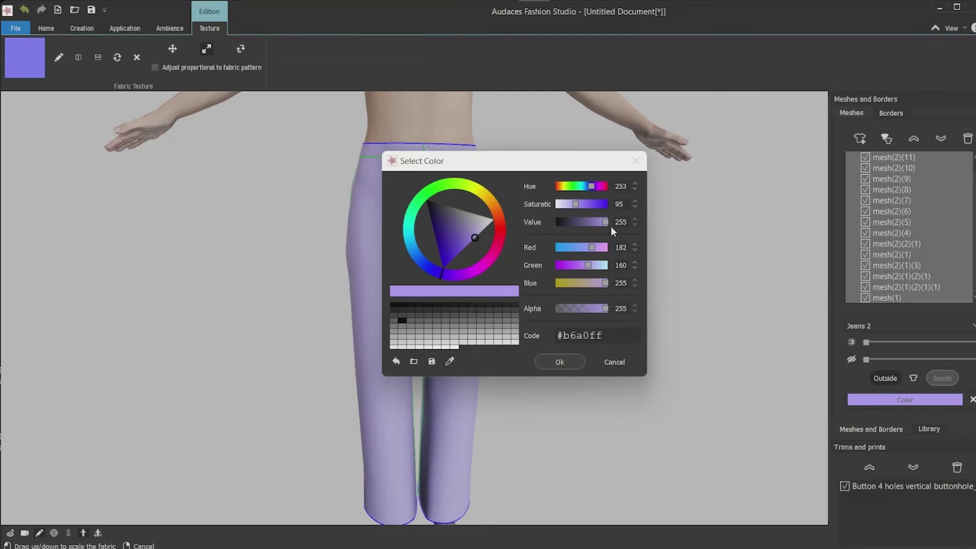
pyautogui.moveTo(605, 222); pyautogui.dragTo(591, 220)
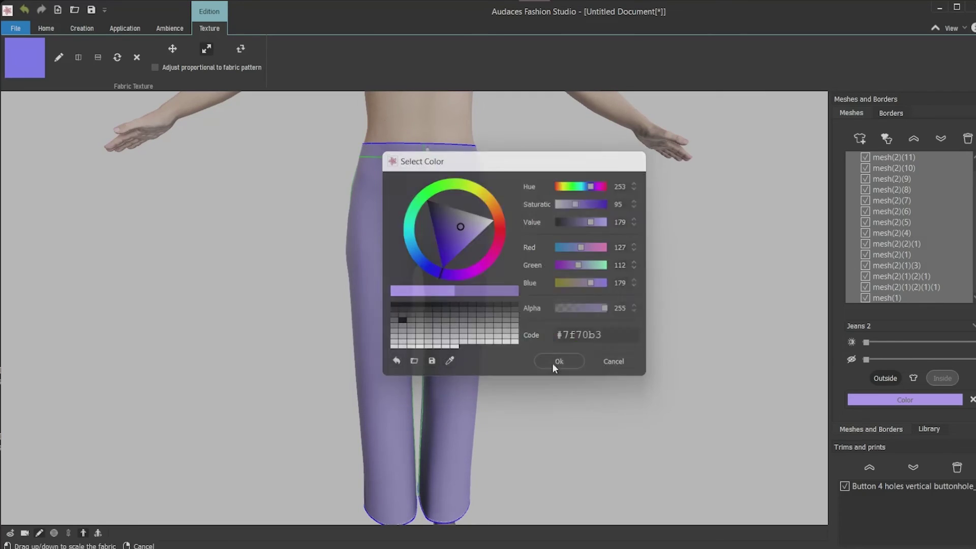
pyautogui.click(556, 361)
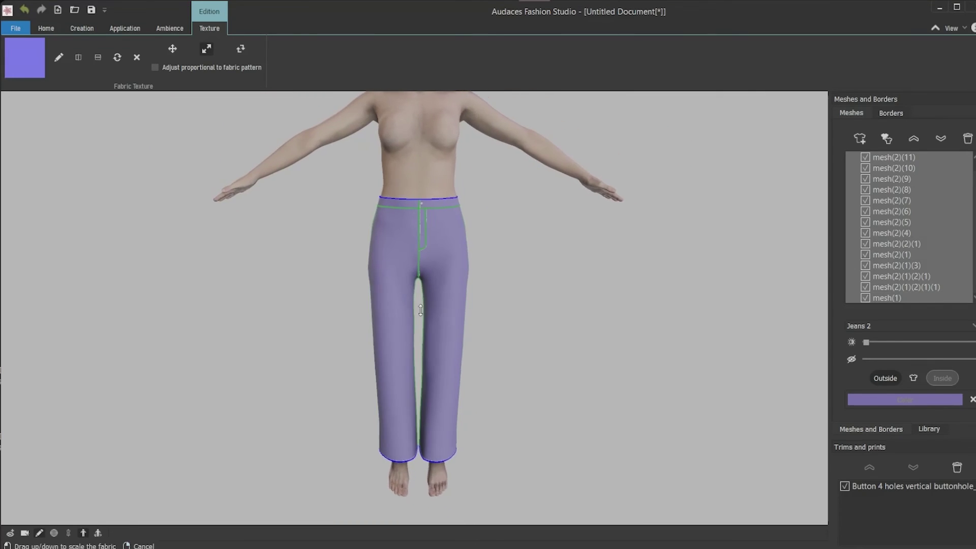
# Select all trouser borders and launch the runway preview with the model wearing the pants.
pyautogui.click(893, 112)
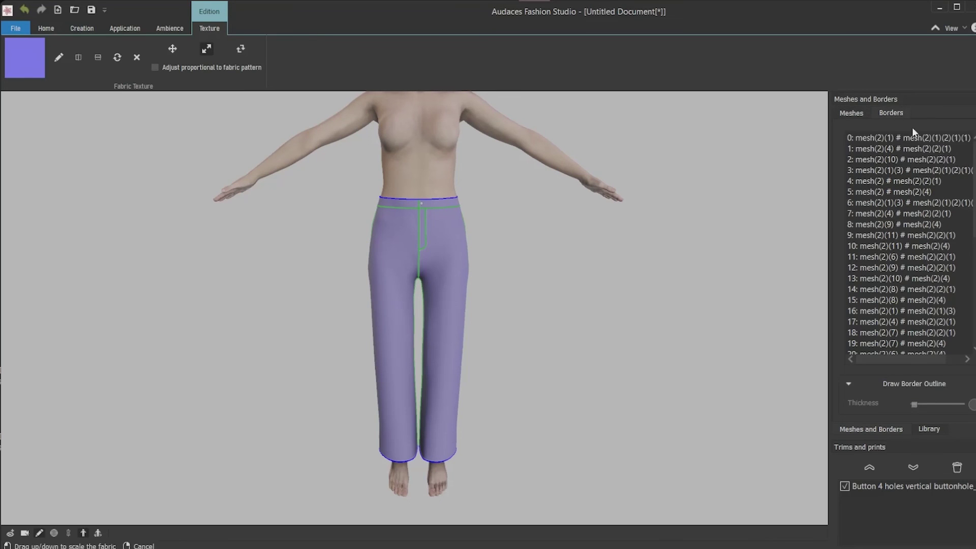
pyautogui.click(903, 139)
pyautogui.moveTo(974, 152); pyautogui.dragTo(975, 324)
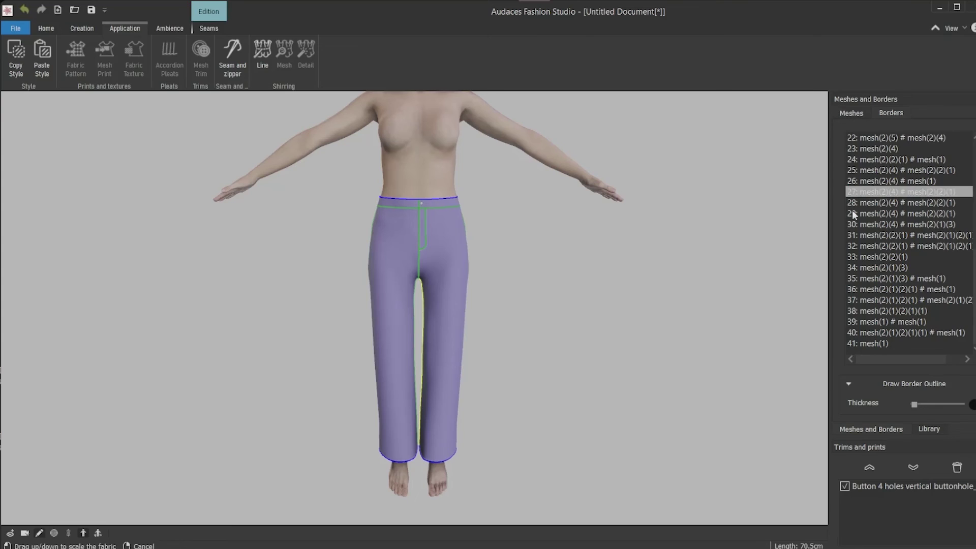
pyautogui.keyDown('shift'); pyautogui.click(858, 344); pyautogui.keyUp('shift')
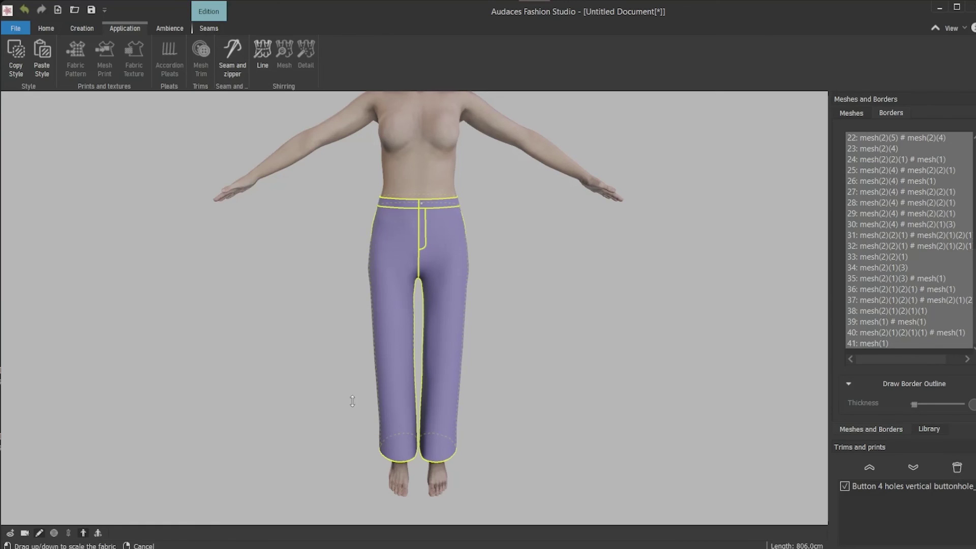
pyautogui.click(38, 533)
pyautogui.moveTo(472, 355); pyautogui.dragTo(495, 397, button='middle')
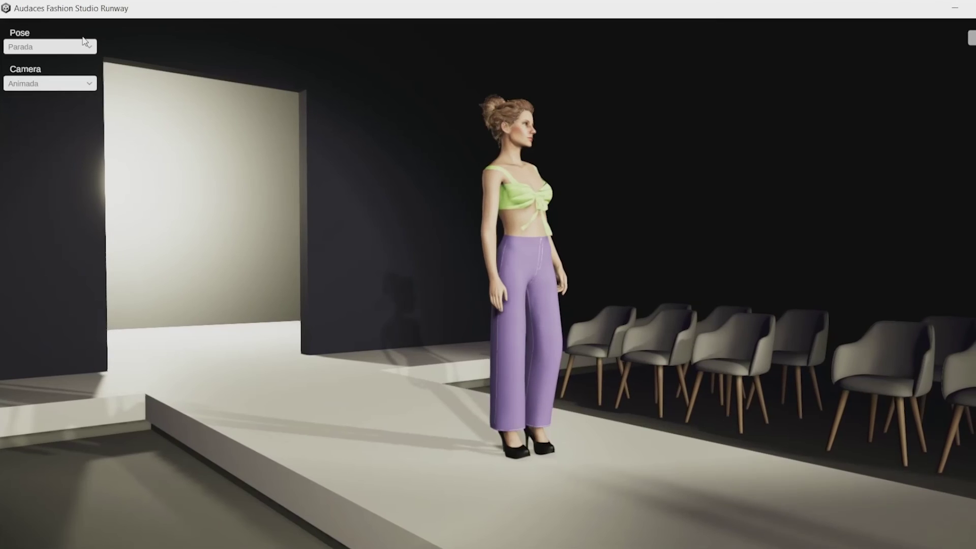
# Set the pose to Caminhada feminina and the camera to Frontal so the model walks toward the viewer.
pyautogui.click(70, 50)
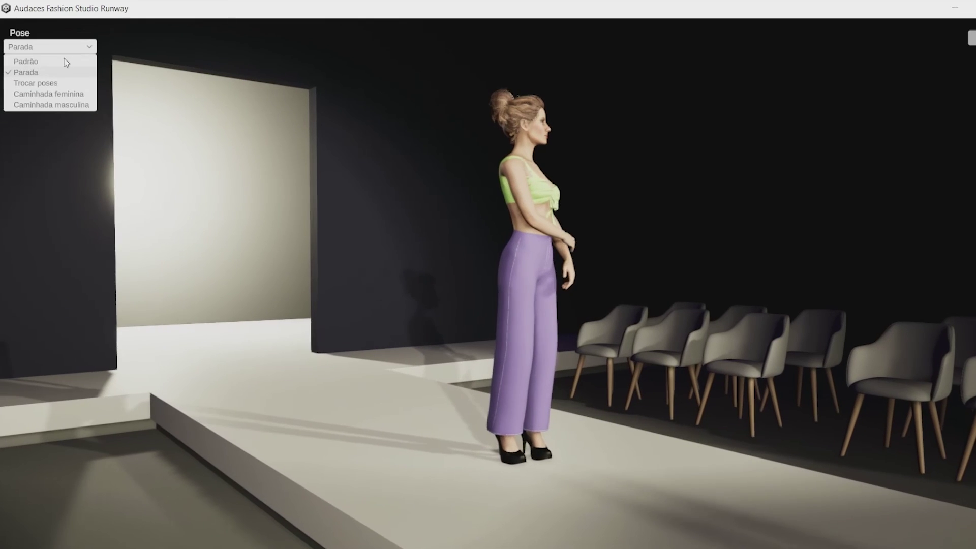
pyautogui.click(44, 95)
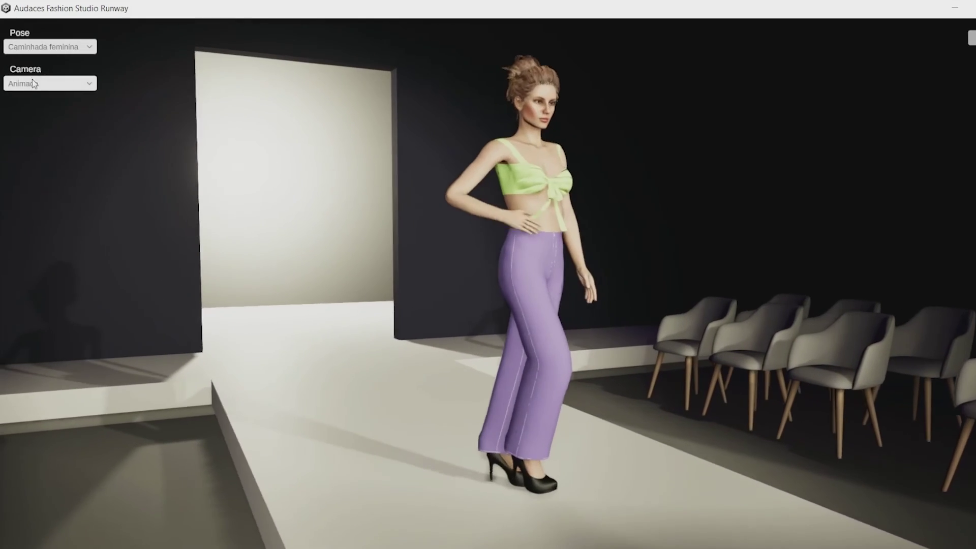
pyautogui.click(33, 83)
pyautogui.click(37, 110)
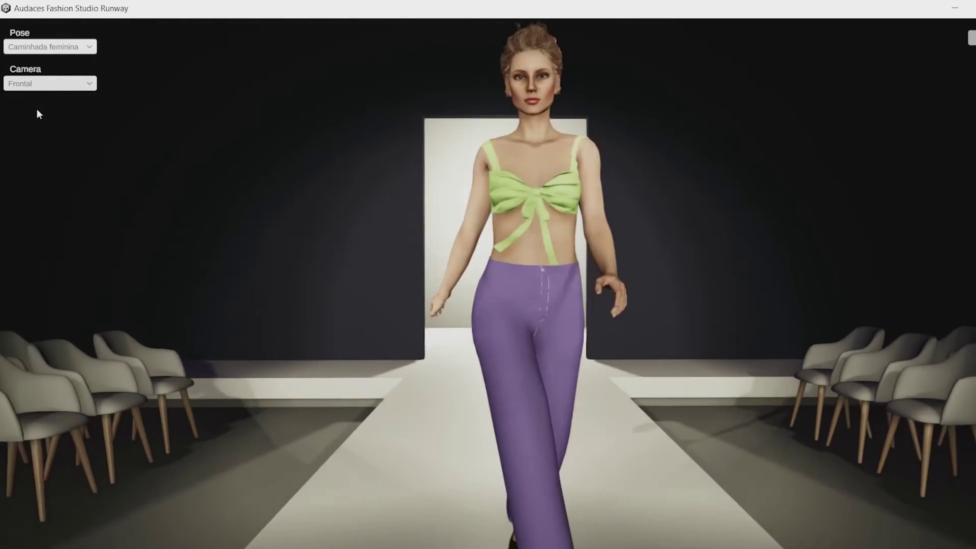